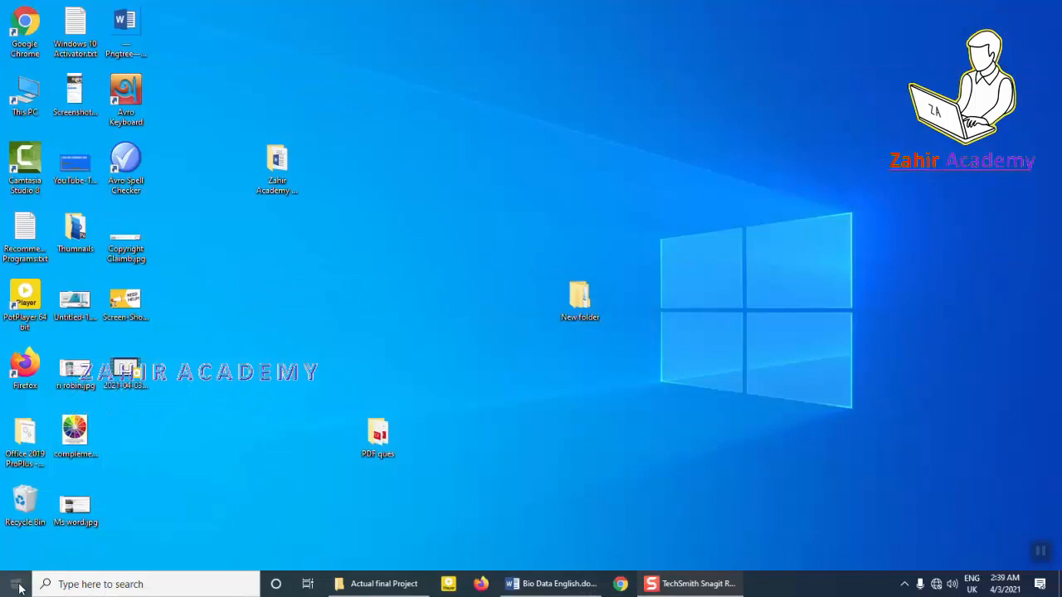
# Launch Microsoft Word from the Windows Start menu.
pyautogui.click(16, 584)
pyautogui.click(237, 389)
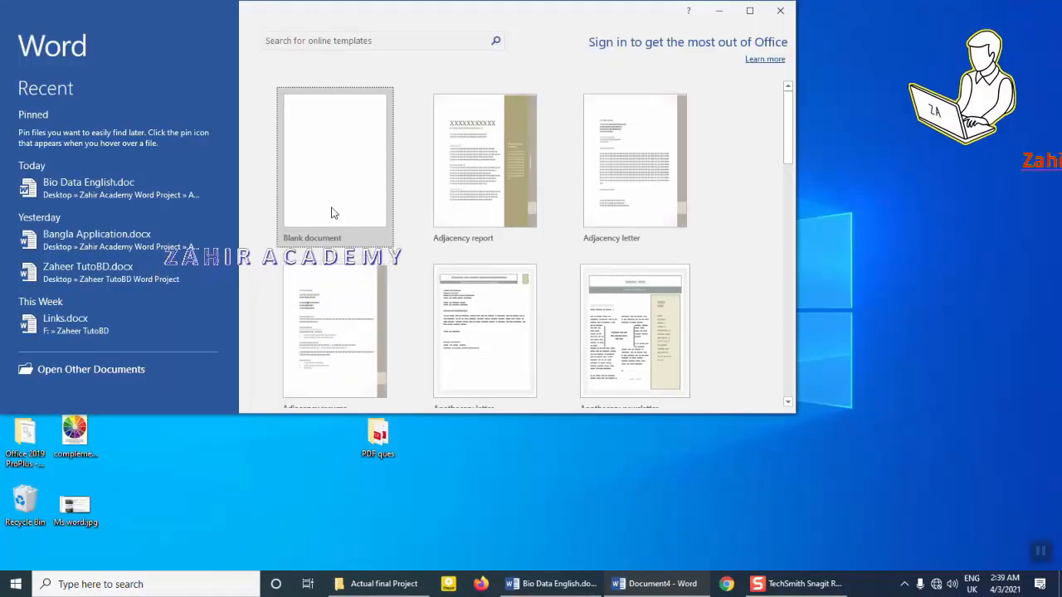
# Create a blank document and set its top, bottom and right margins to 0.5 inch.
pyautogui.click(331, 213)
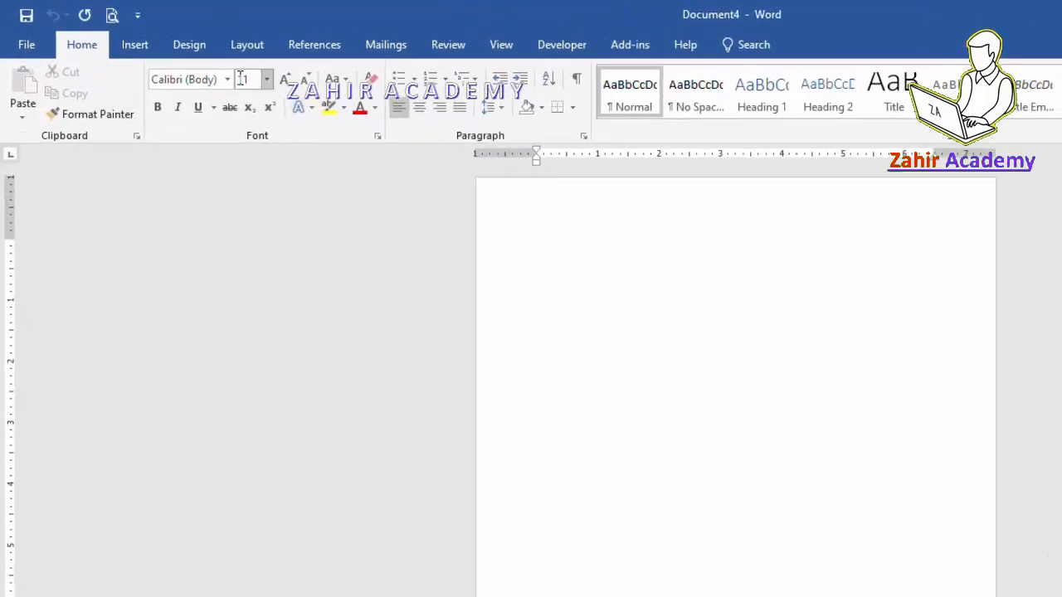
pyautogui.click(245, 45)
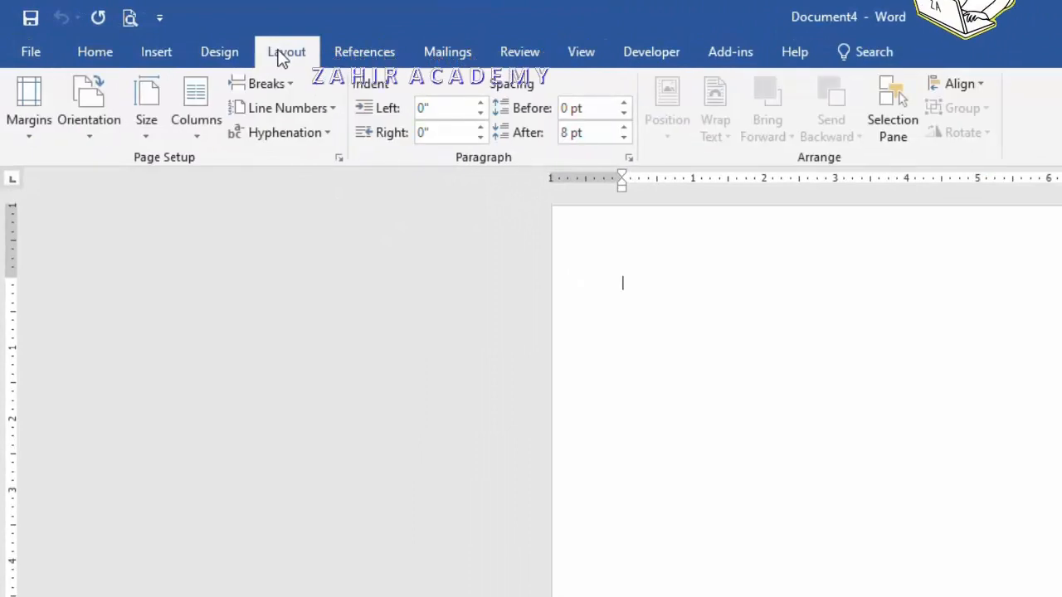
pyautogui.click(339, 159)
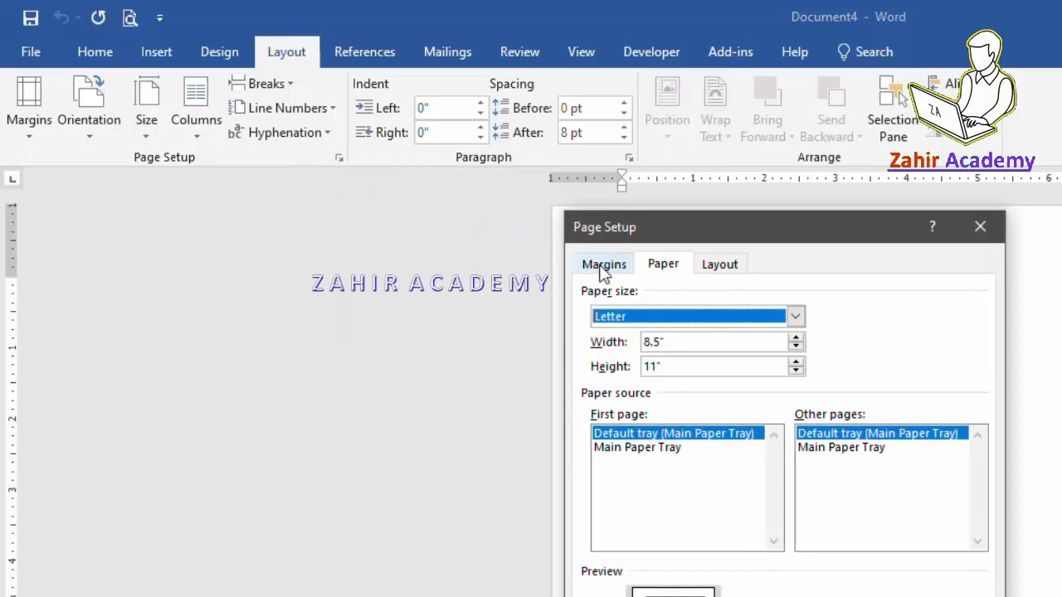
pyautogui.click(602, 266)
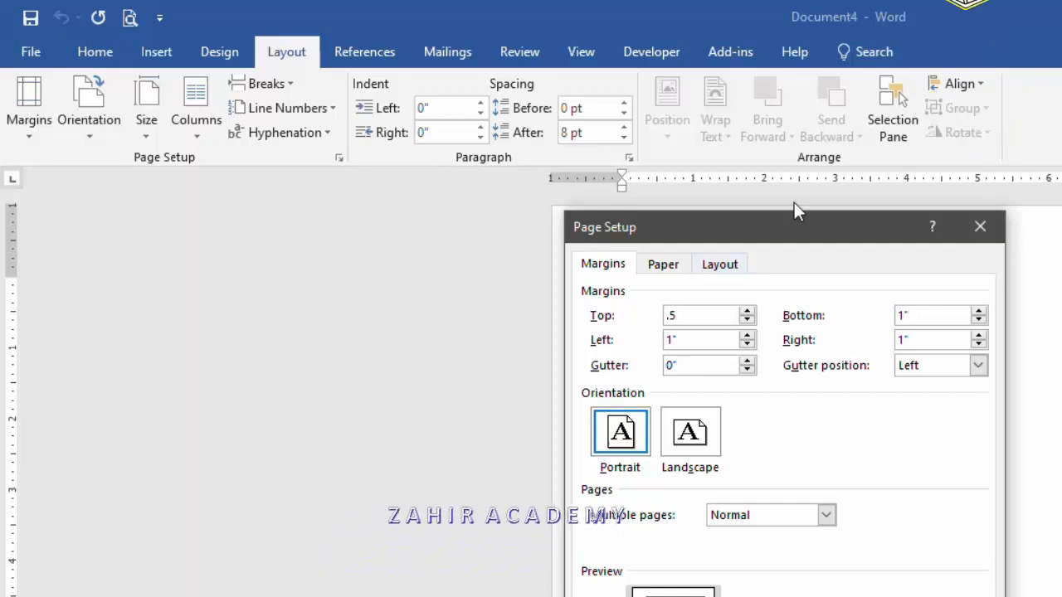
pyautogui.click(699, 343)
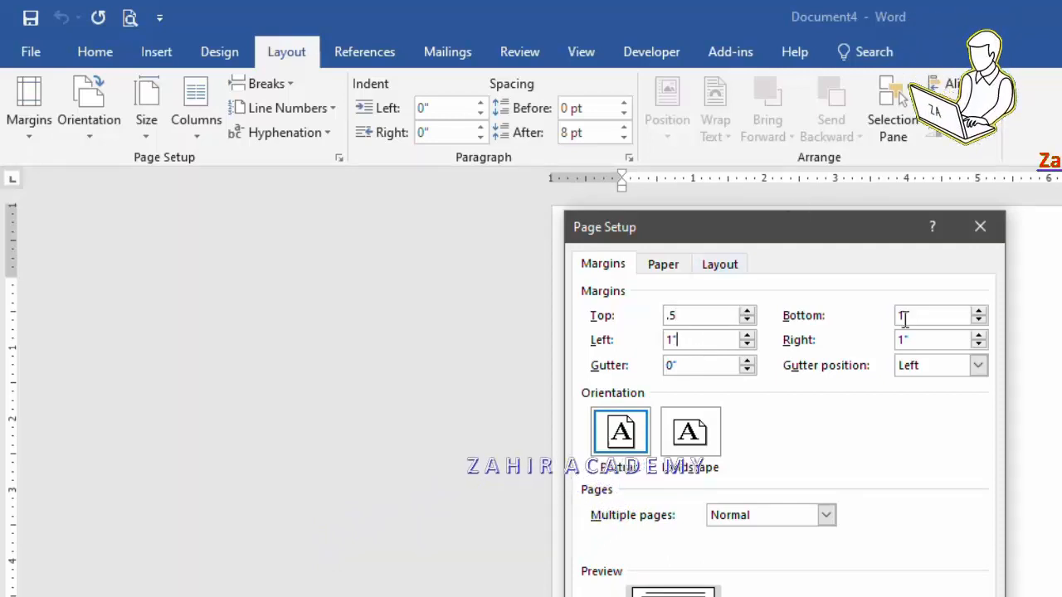
pyautogui.moveTo(908, 315); pyautogui.dragTo(831, 321)
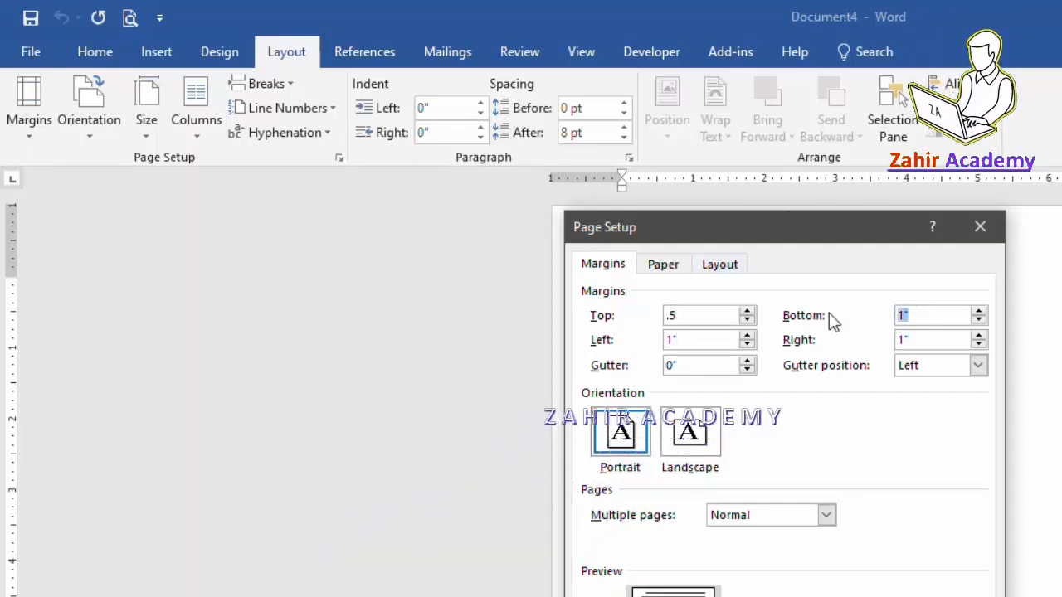
pyautogui.write('.5')
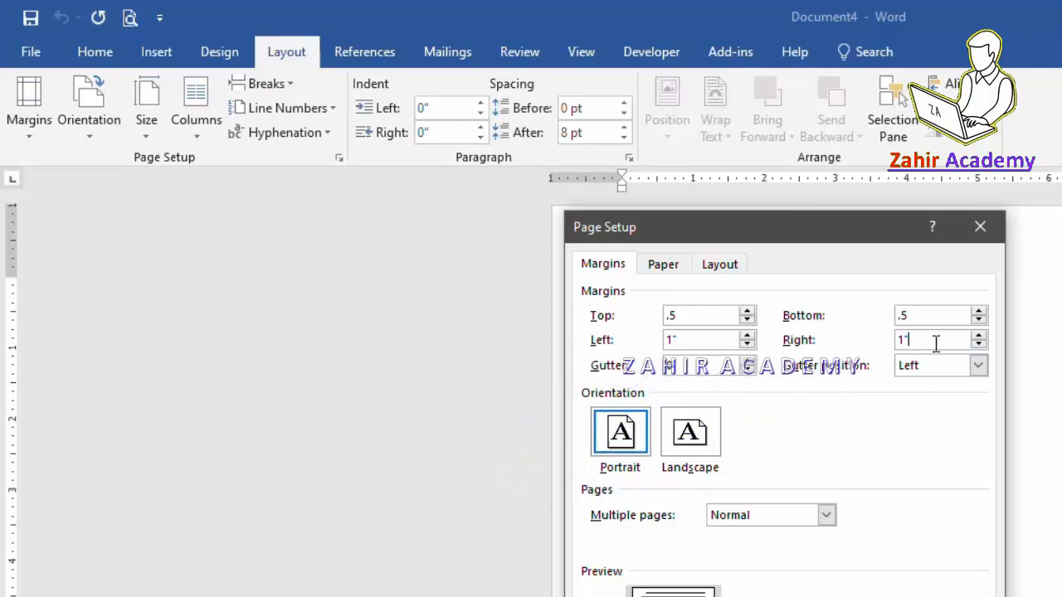
pyautogui.moveTo(936, 343); pyautogui.dragTo(858, 350)
pyautogui.write('.5')
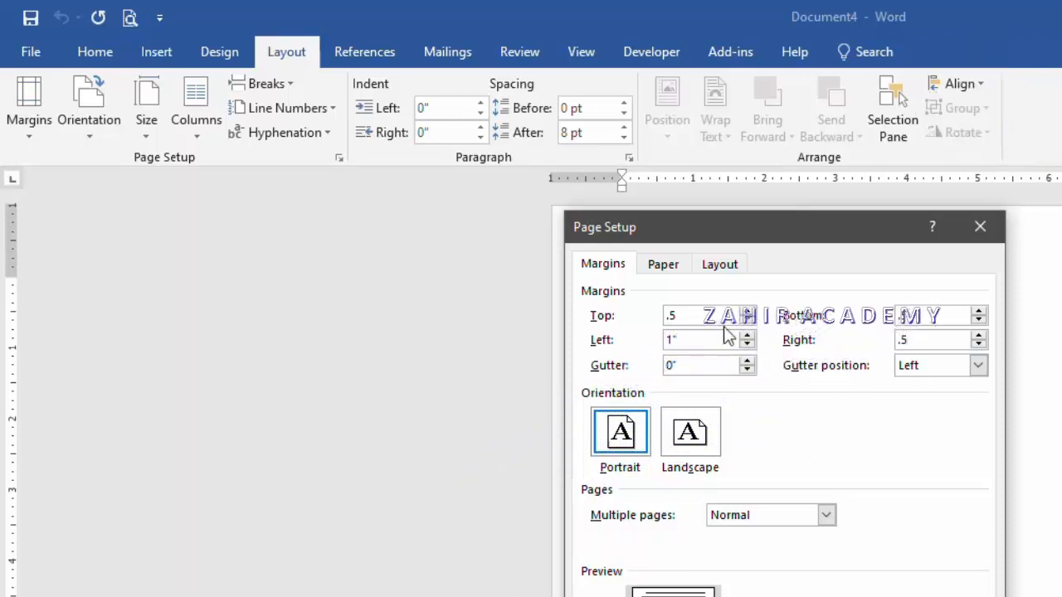
# Set the paper size to A4 and apply the page setup.
pyautogui.click(663, 264)
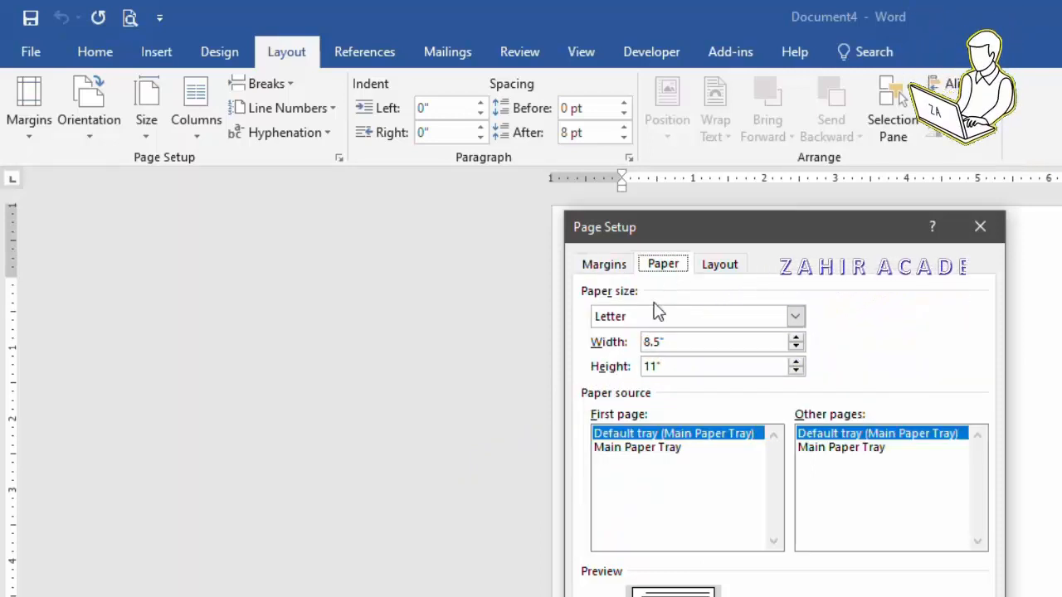
pyautogui.click(795, 317)
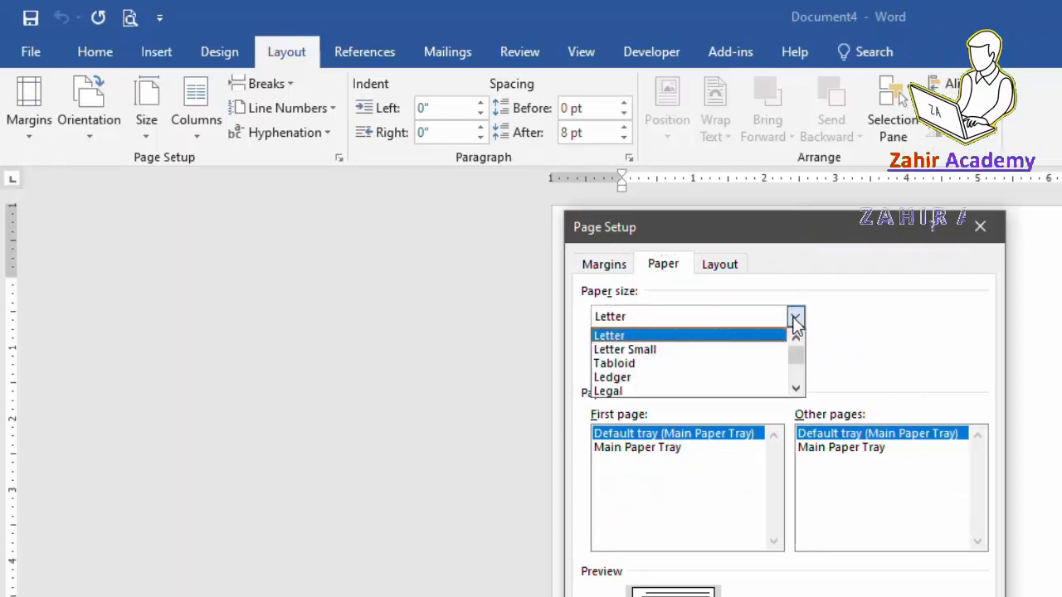
pyautogui.click(796, 390)
pyautogui.click(797, 390)
pyautogui.click(797, 390)
pyautogui.click(796, 389)
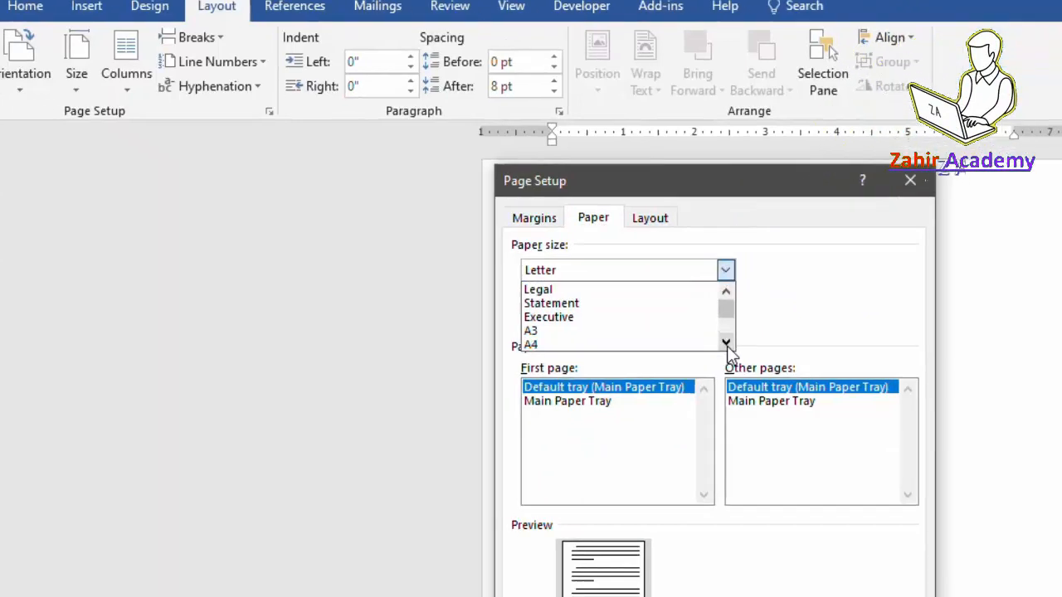
pyautogui.click(796, 389)
pyautogui.click(427, 231)
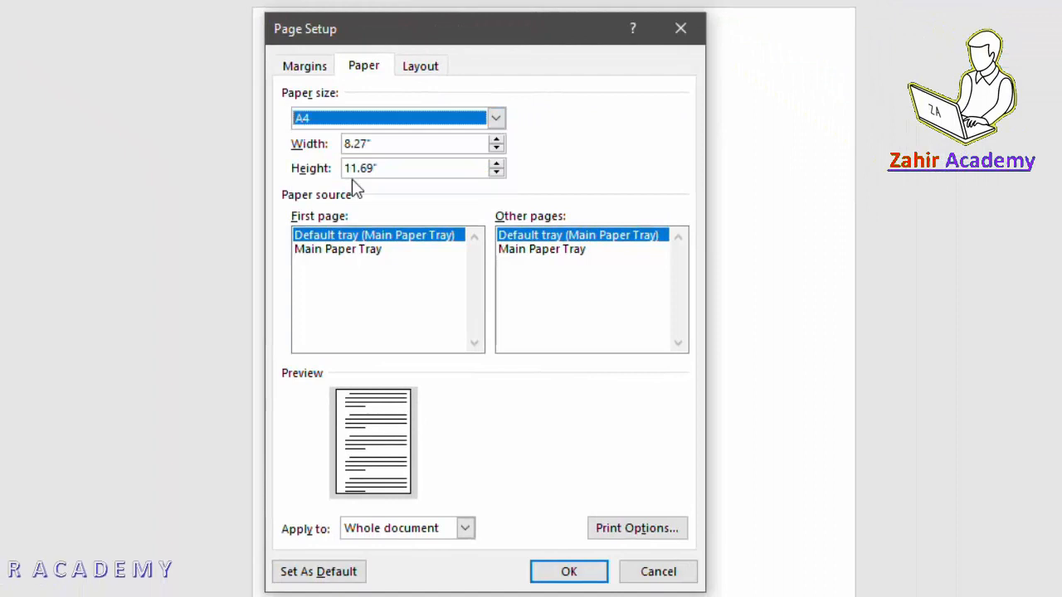
pyautogui.click(571, 575)
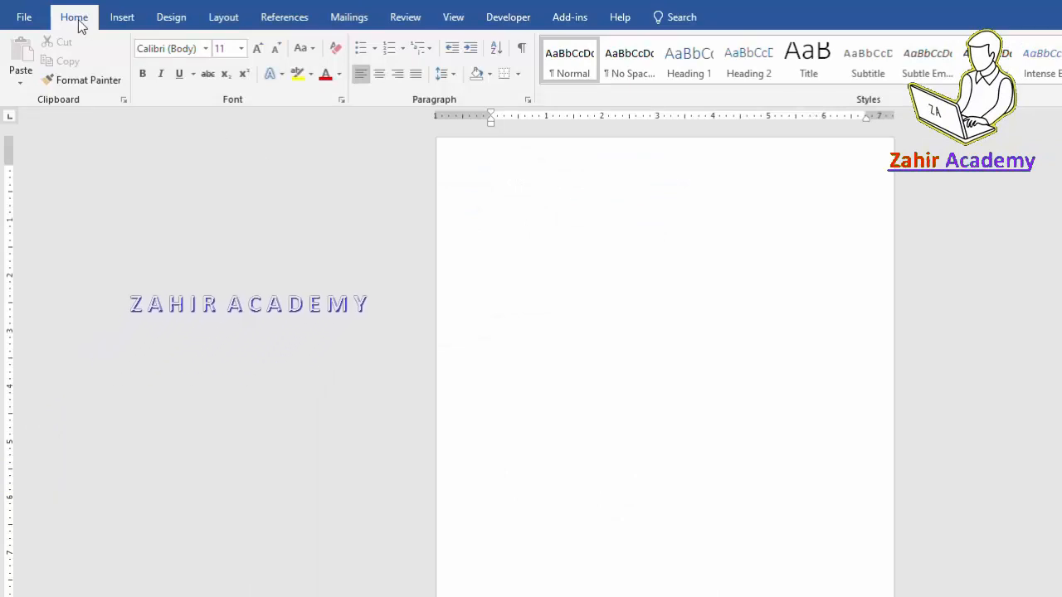
# Set the font to Times New Roman, size 16.
pyautogui.click(205, 48)
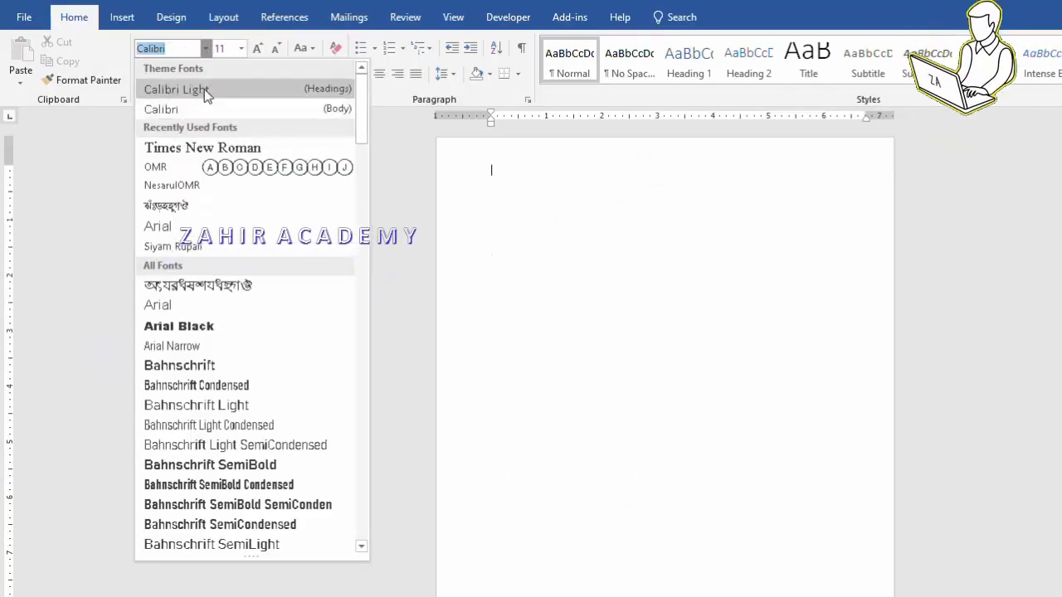
pyautogui.click(201, 149)
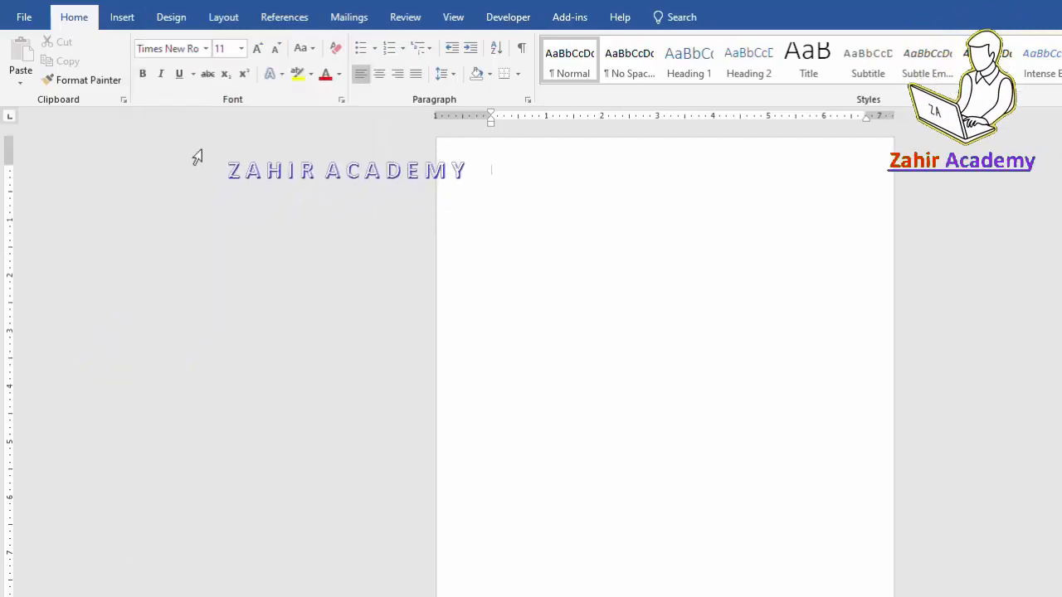
pyautogui.click(241, 49)
pyautogui.click(222, 162)
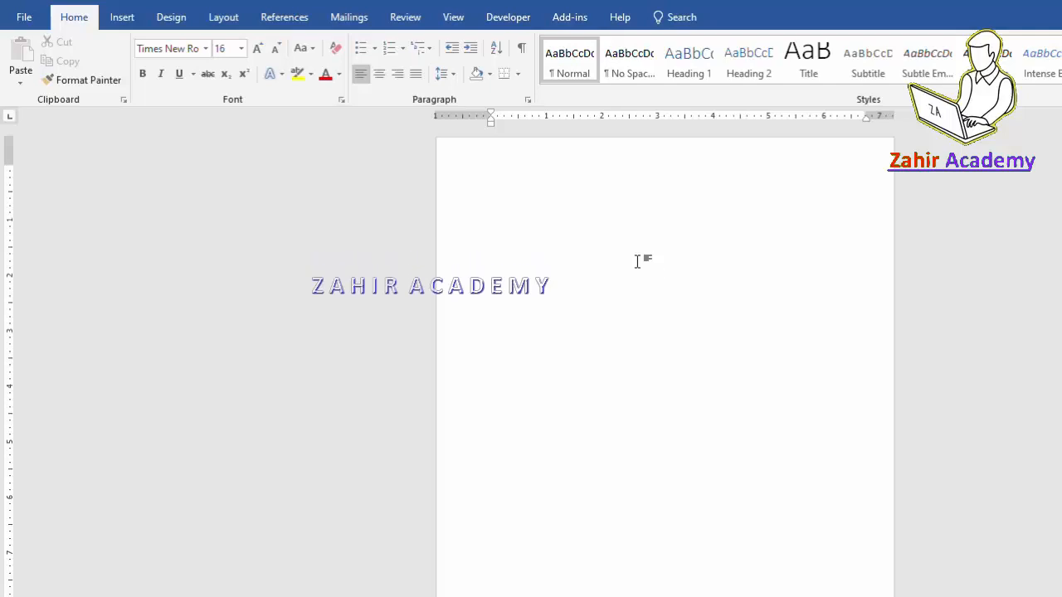
pyautogui.write('Bio')
pyautogui.press('BackSpace')
pyautogui.press('BackSpace')
pyautogui.press('BackSpace')
pyautogui.press('BackSpace')
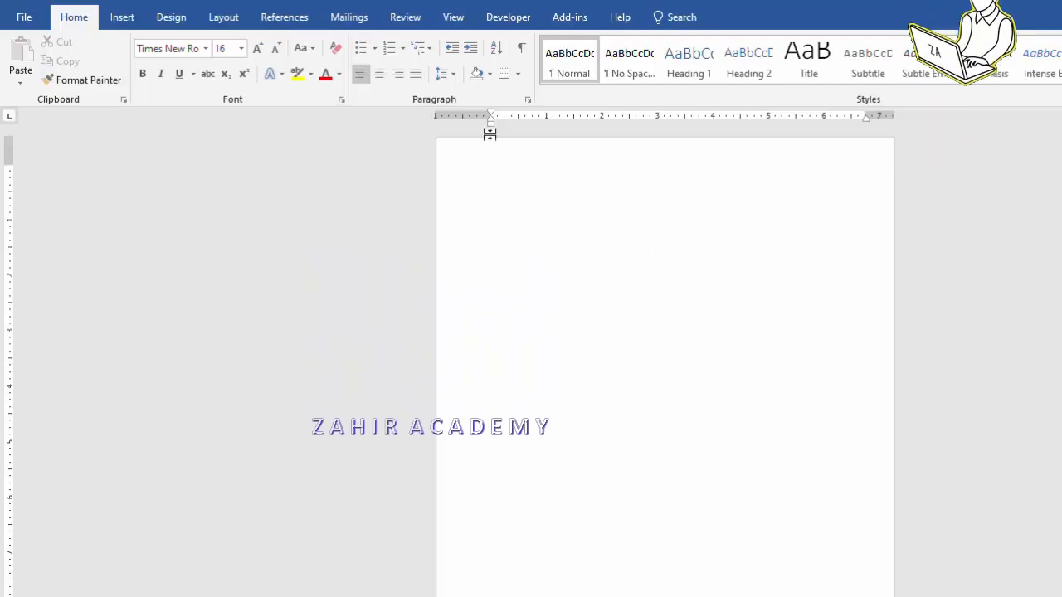
# Set paragraph spacing after to 0 pt with single line spacing.
pyautogui.click(530, 101)
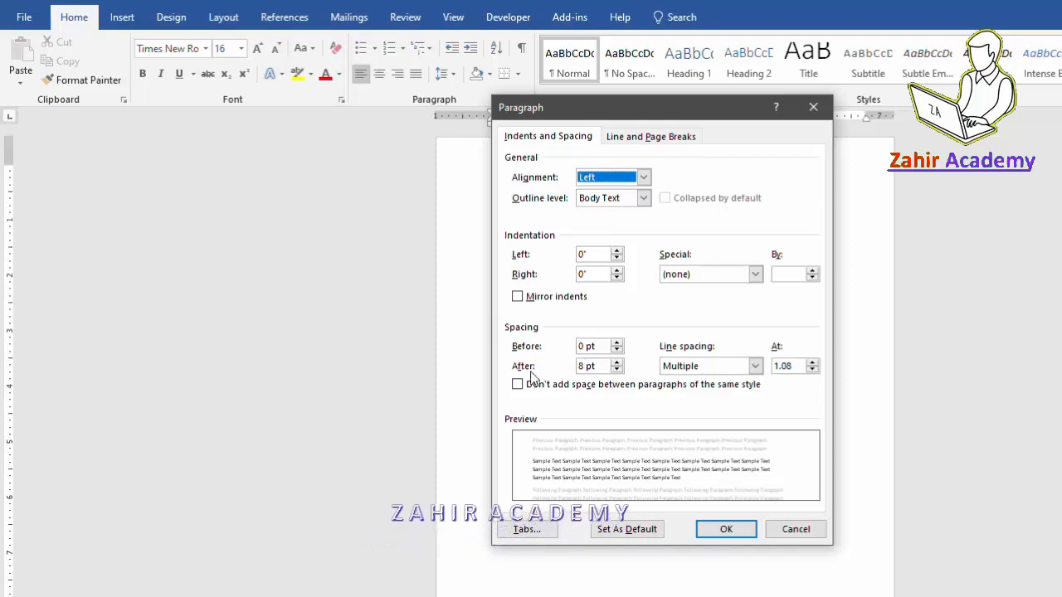
pyautogui.click(616, 370)
pyautogui.click(616, 370)
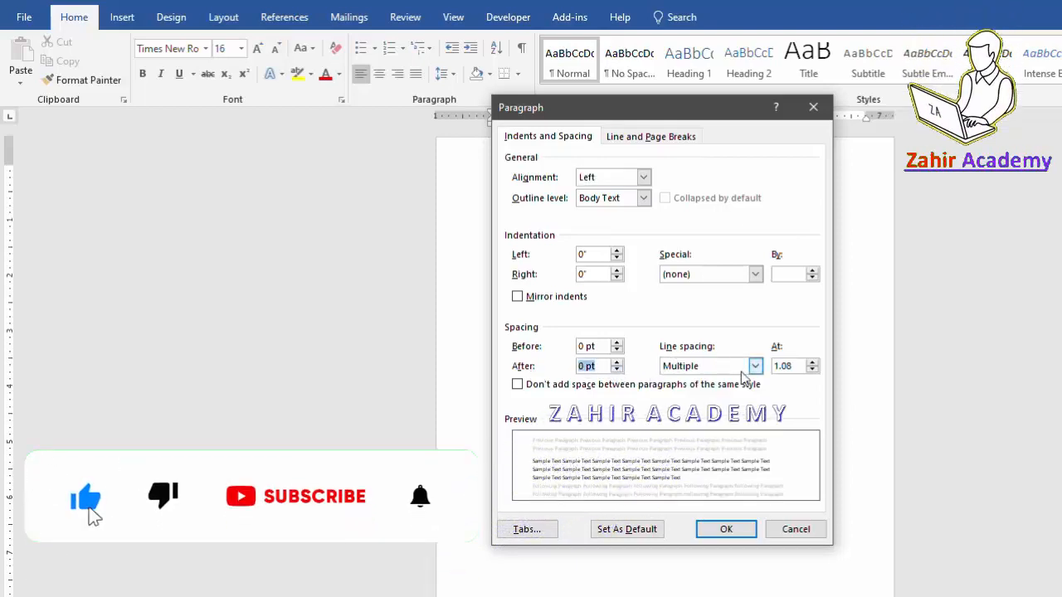
pyautogui.click(676, 366)
pyautogui.click(689, 381)
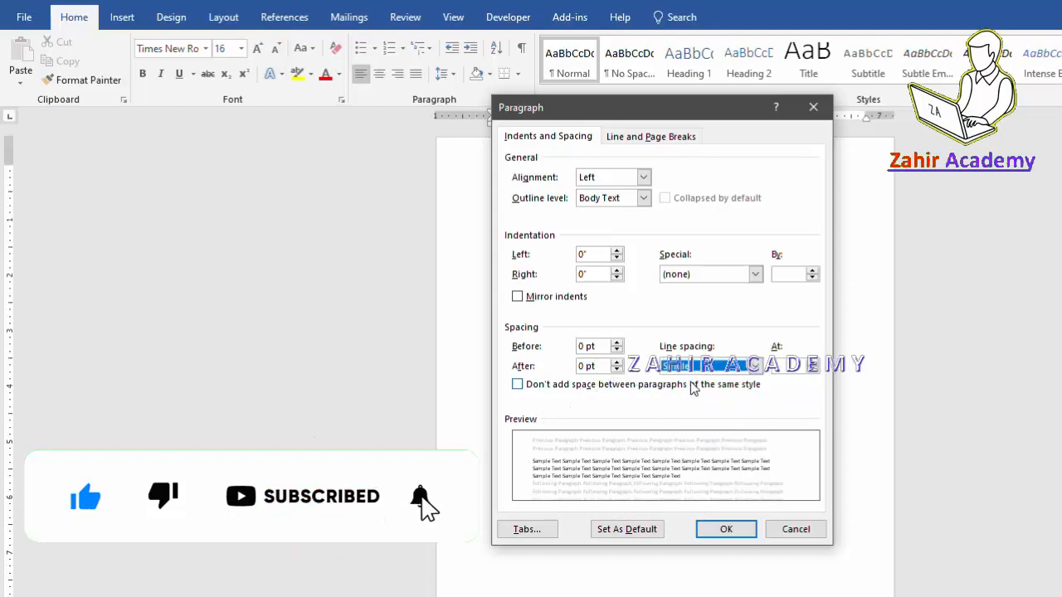
pyautogui.click(741, 531)
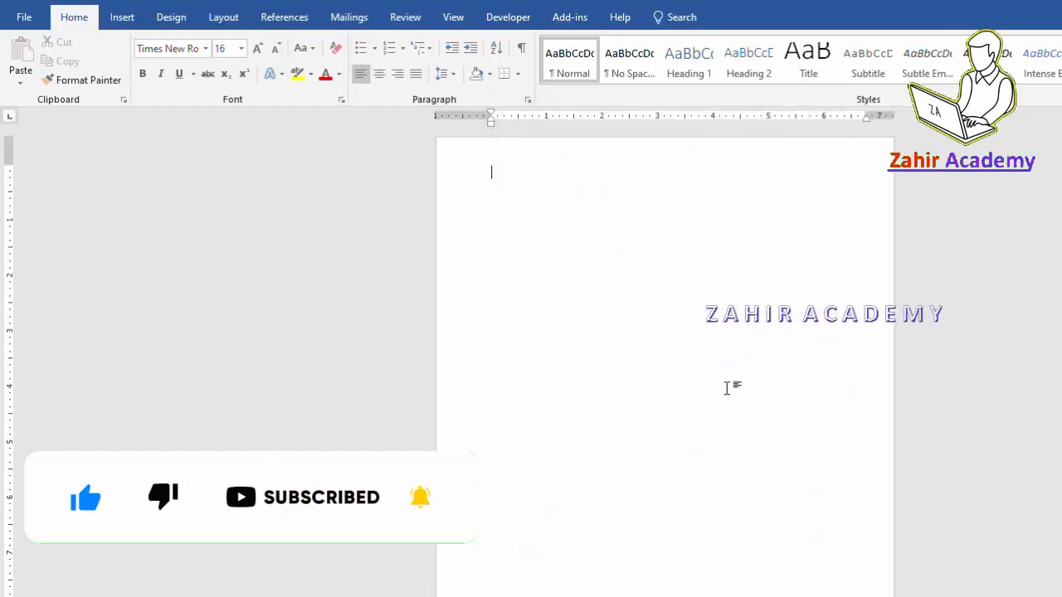
# Type the 'Bio Data' title, a 'Contact No.-' line with the phone number, and 'Personal Information: 1.'.
pyautogui.write('Bio Data')
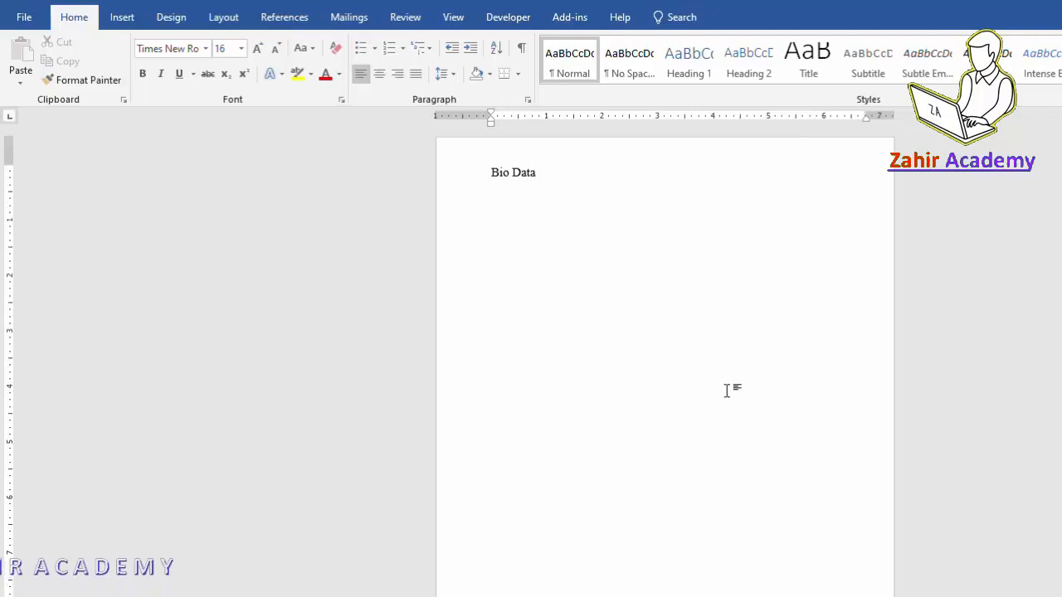
pyautogui.write('Contac')
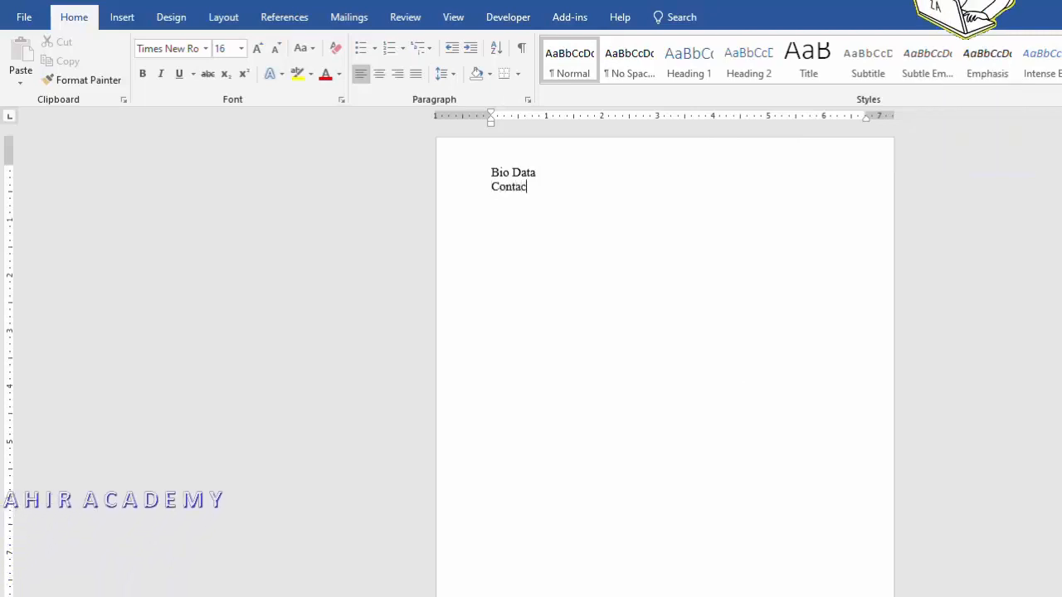
pyautogui.write('t No.-')
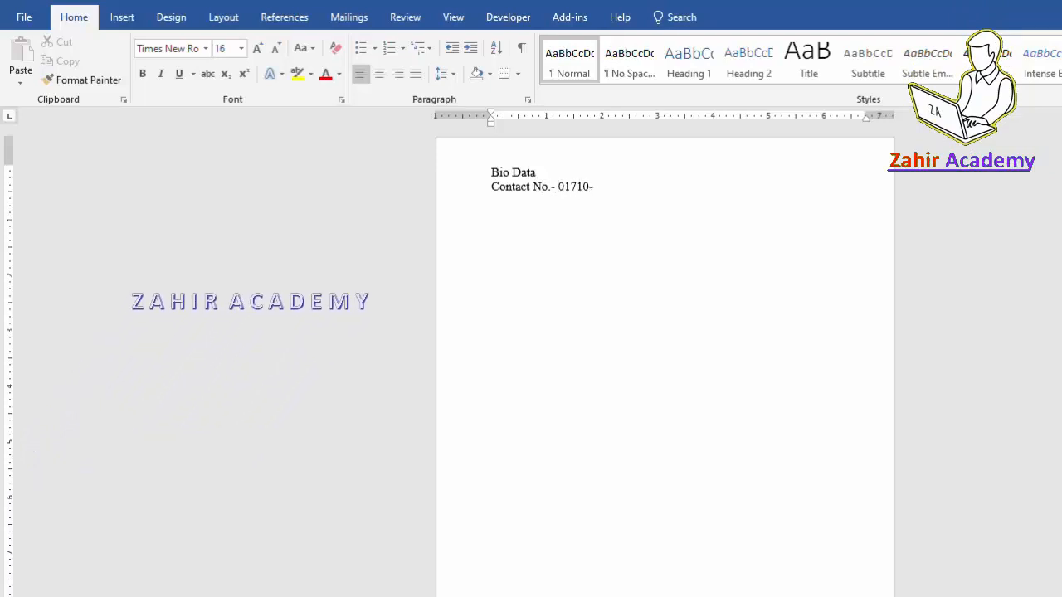
pyautogui.write('01710-******')
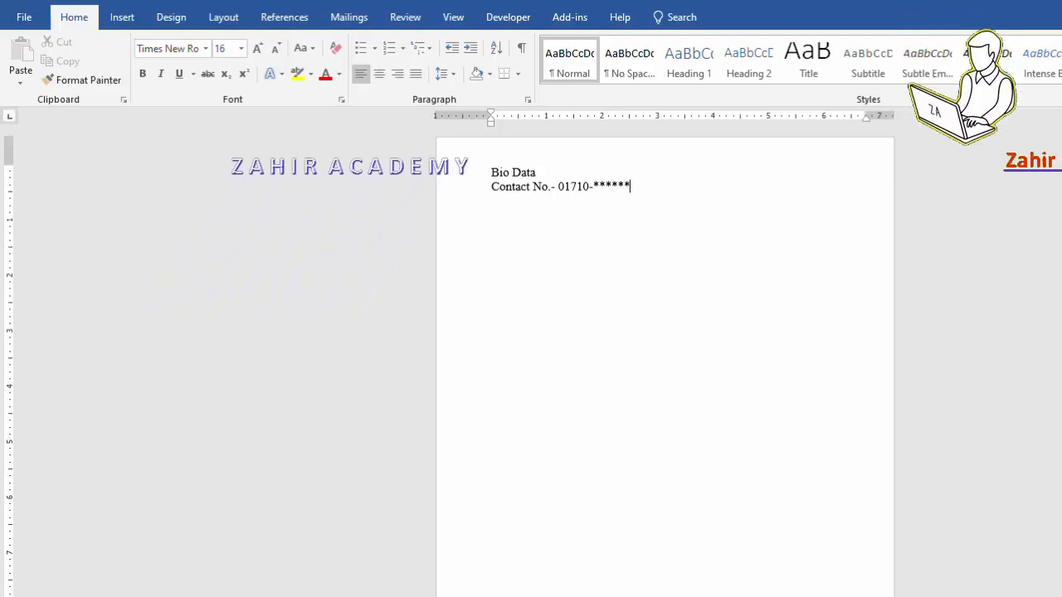
pyautogui.press('Return')
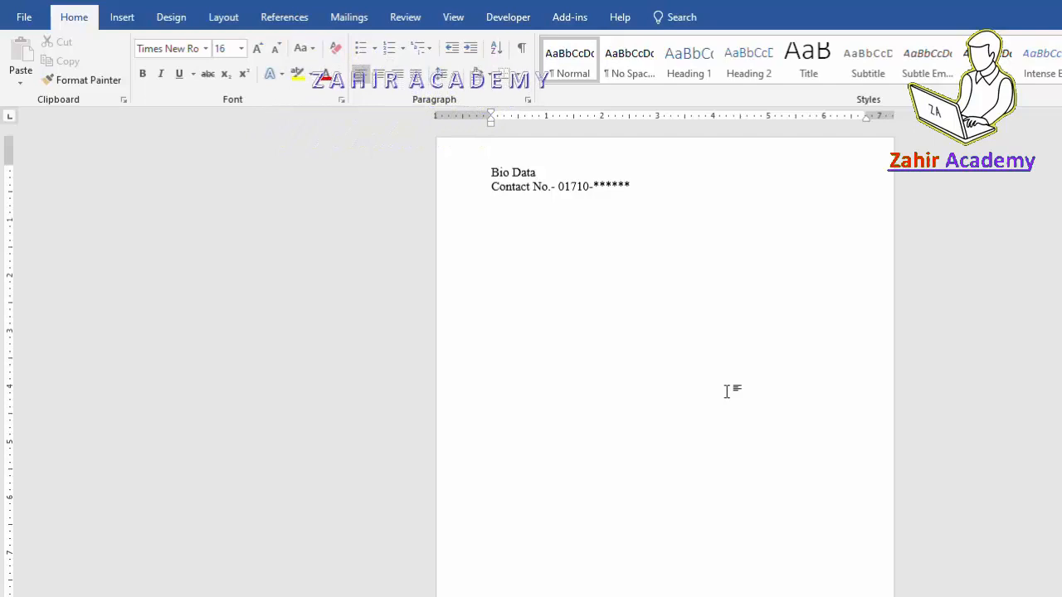
pyautogui.write('Per')
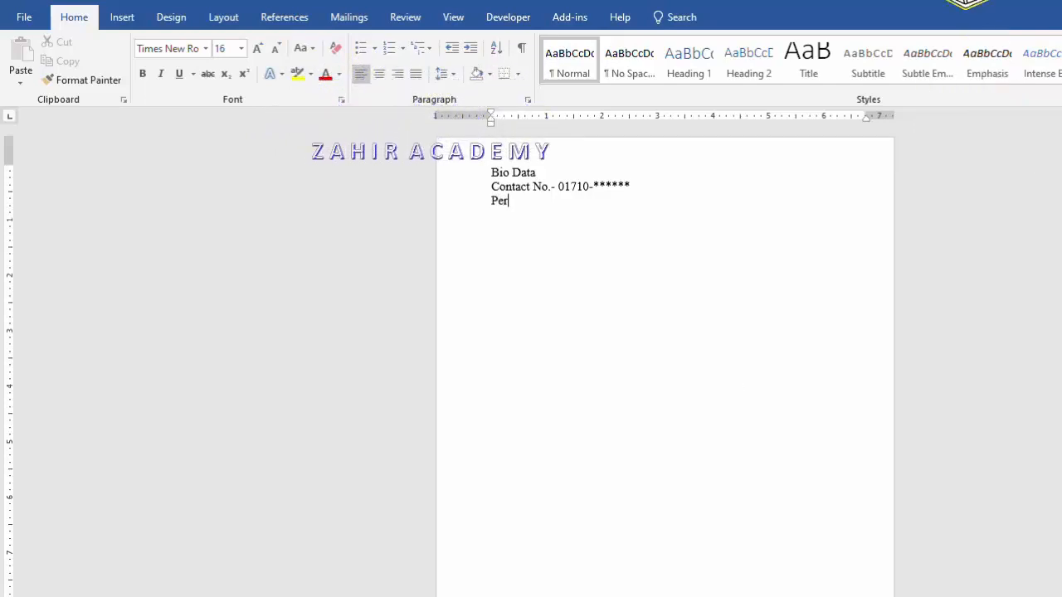
pyautogui.write('sonal Information')
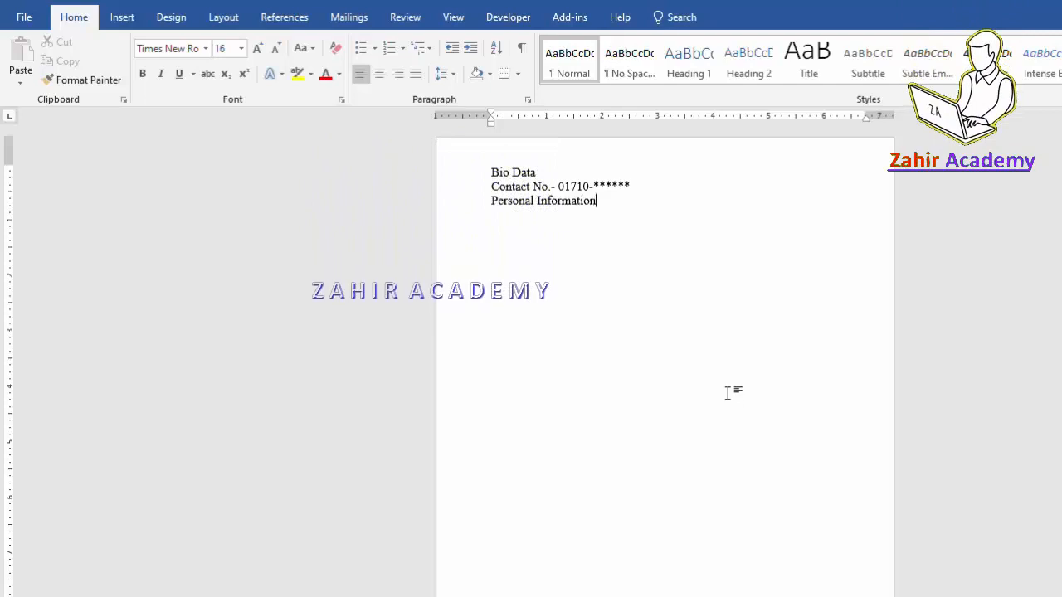
pyautogui.write(': ')
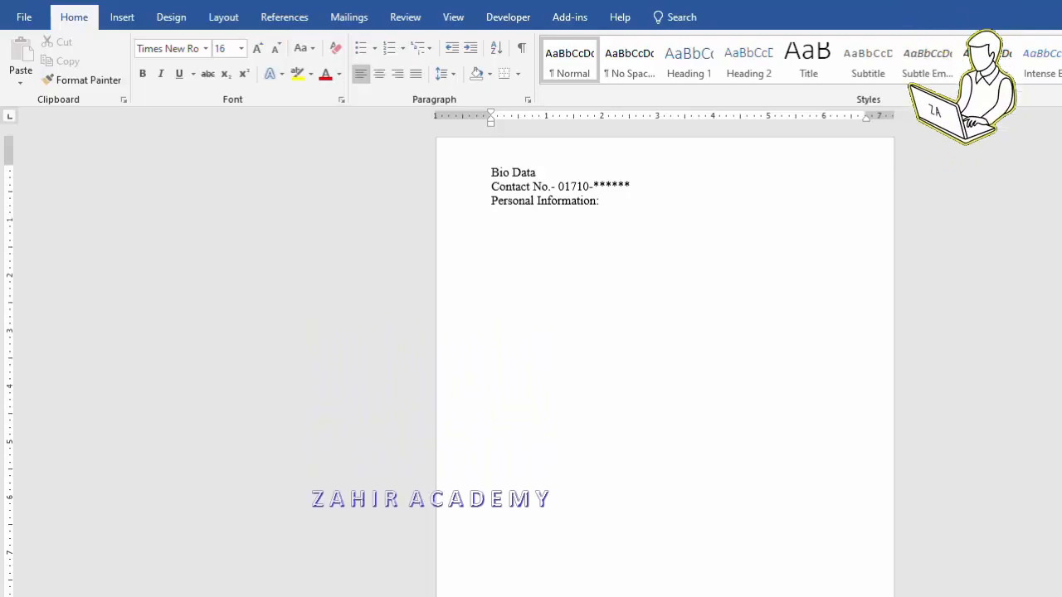
pyautogui.write('1')
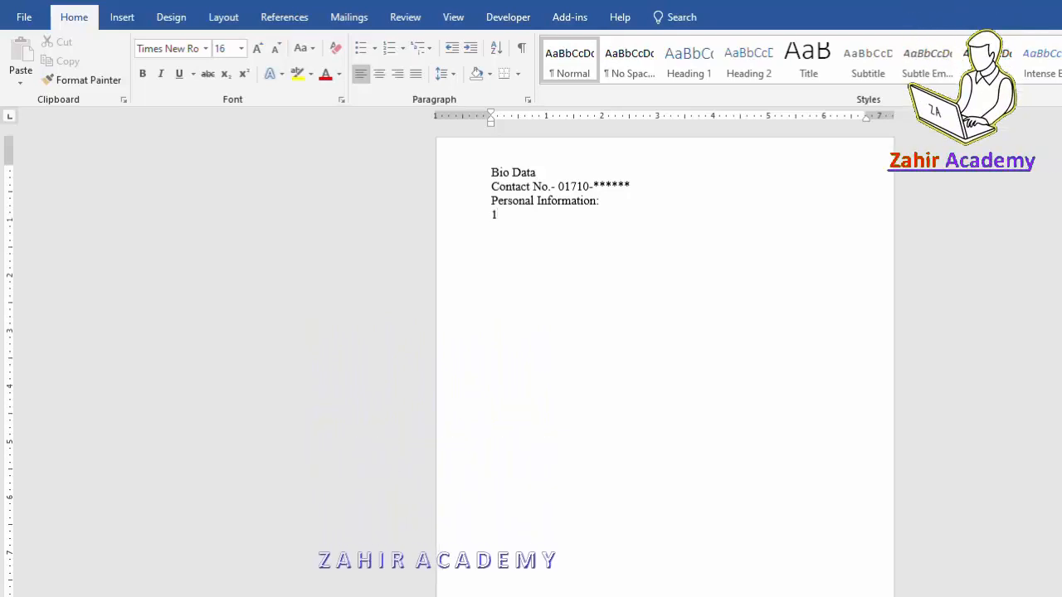
pyautogui.write('.')
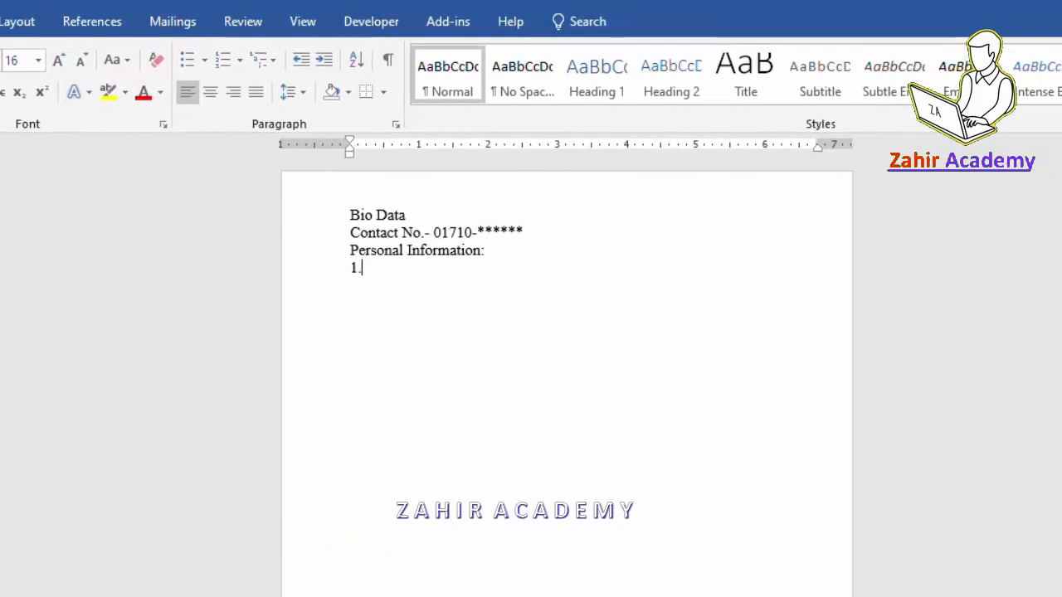
# Add item 1, 'Name', with a tab-aligned value holding the person's name.
pyautogui.hotkey('ctrl', 'z')
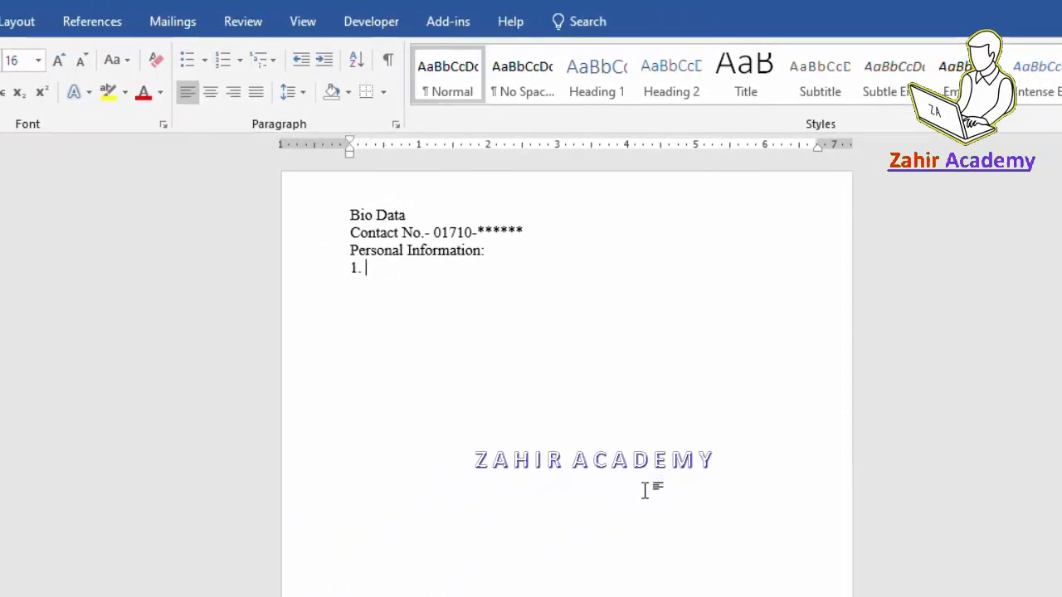
pyautogui.write('Name')
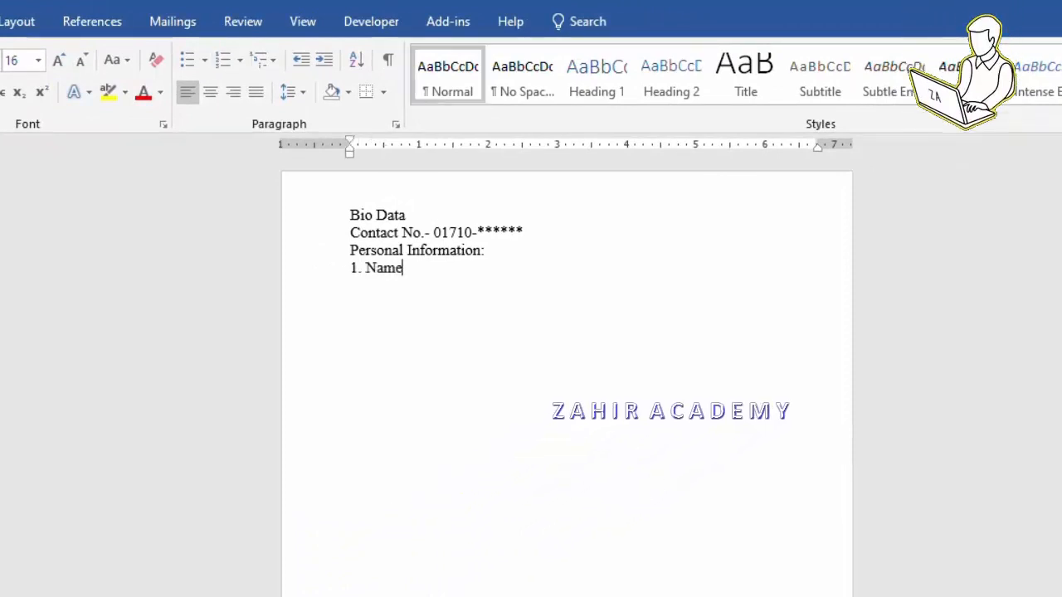
pyautogui.press('Tab')
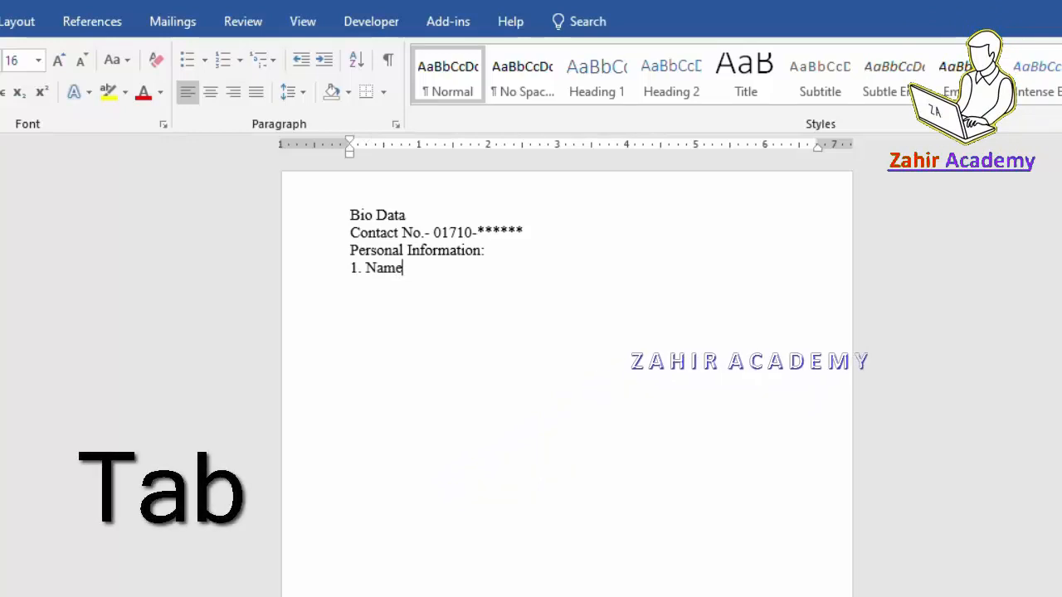
pyautogui.press('Tab')
pyautogui.press('Tab')
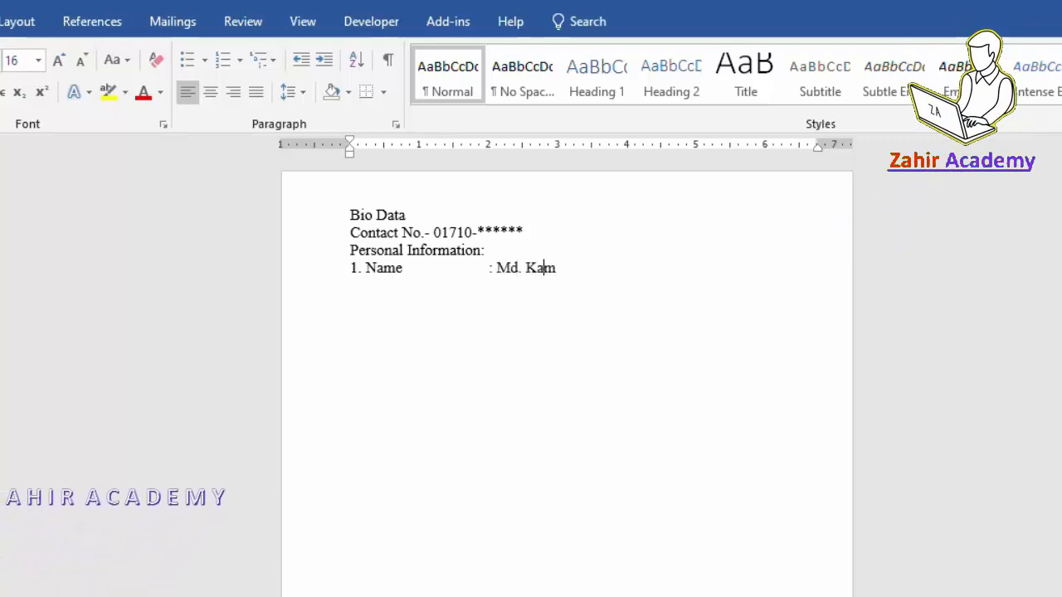
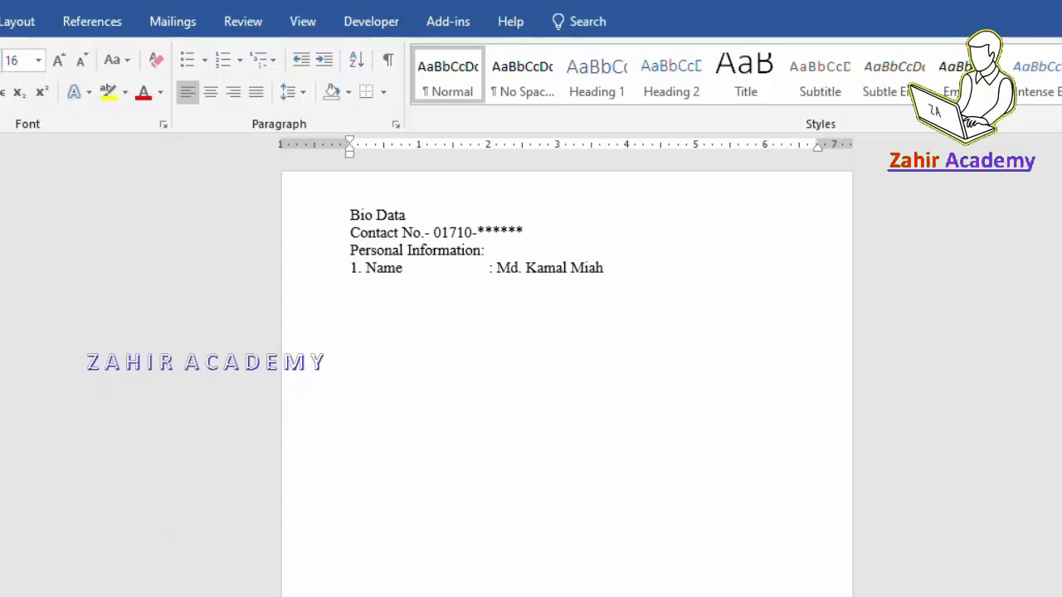
pyautogui.press('Return')
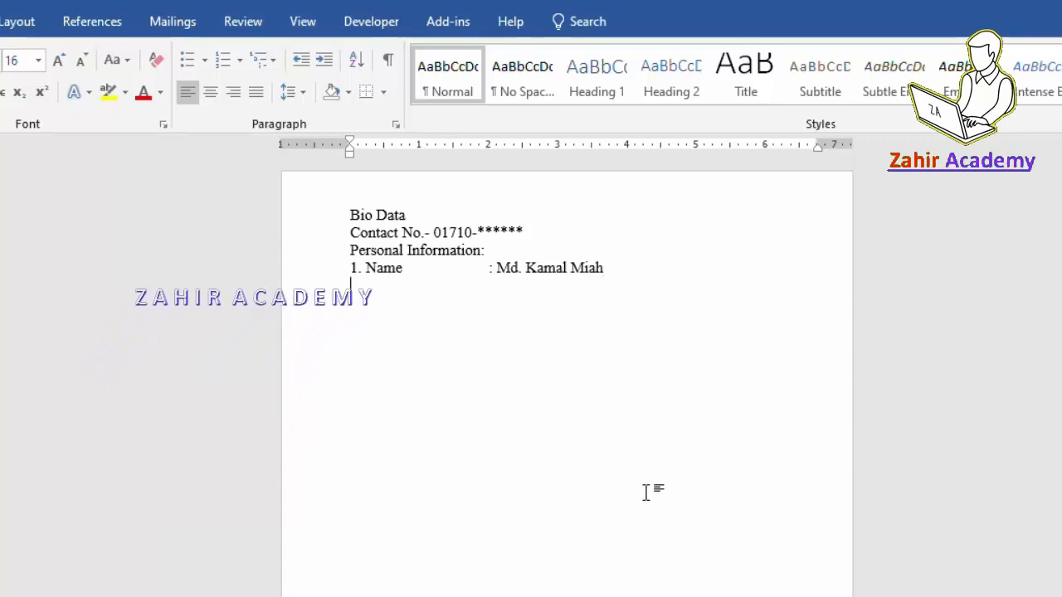
# Add item 2, 'Father's Name', with the father's name, and begin item 3 'Mother's Name'.
pyautogui.write('2. ')
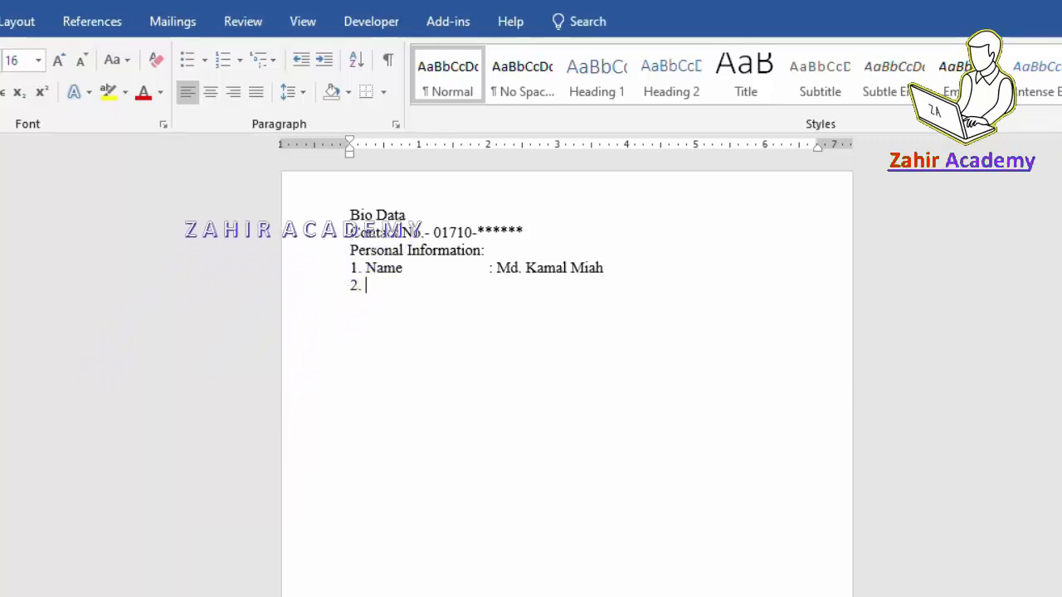
pyautogui.write('Father’s nam')
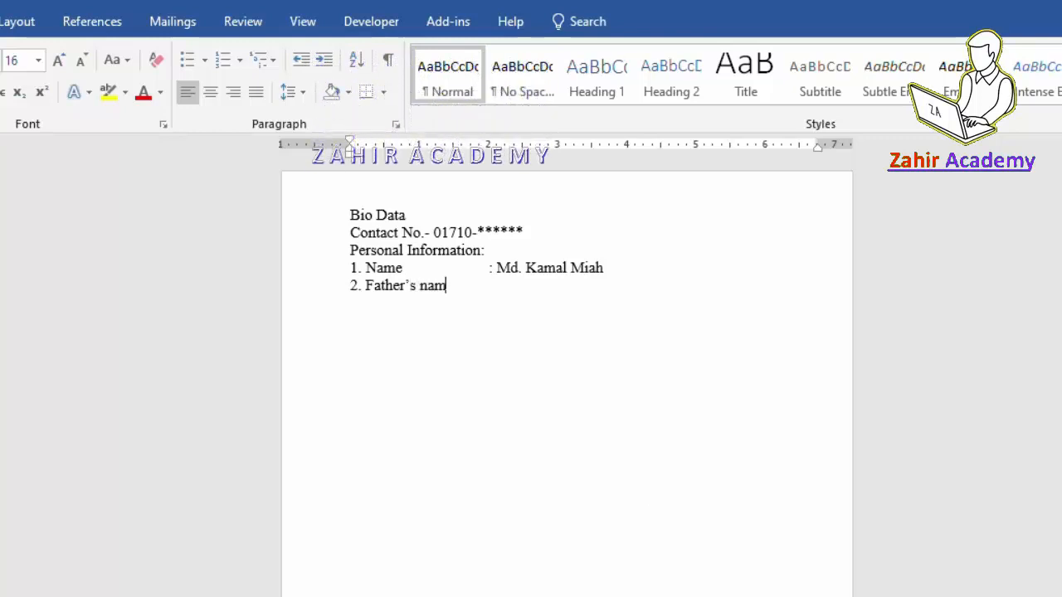
pyautogui.write("'s na")
pyautogui.press('BackSpace')
pyautogui.press('BackSpace')
pyautogui.write('Name')
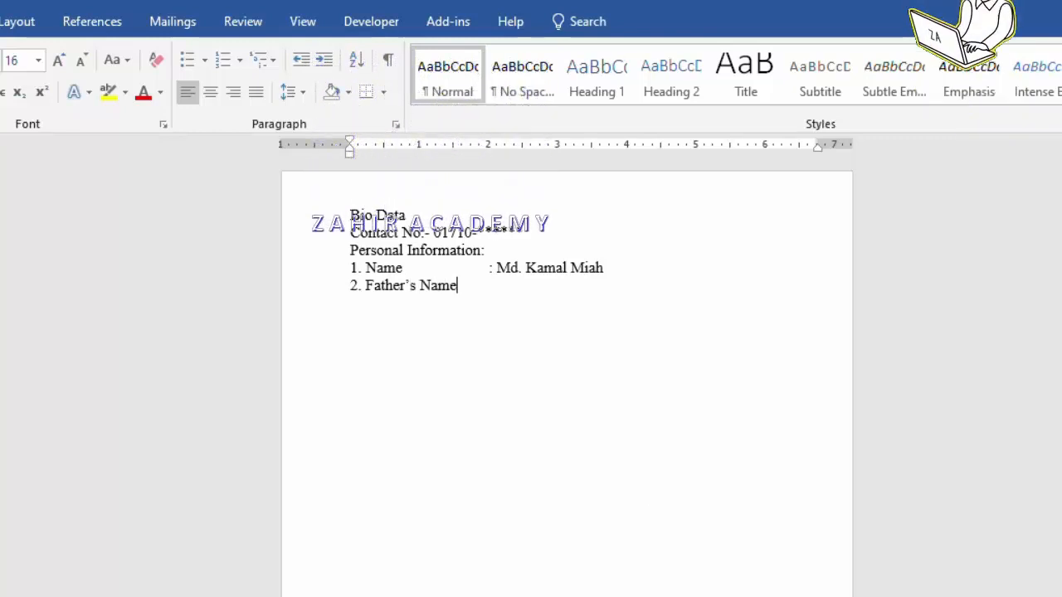
pyautogui.press('Tab')
pyautogui.write(':')
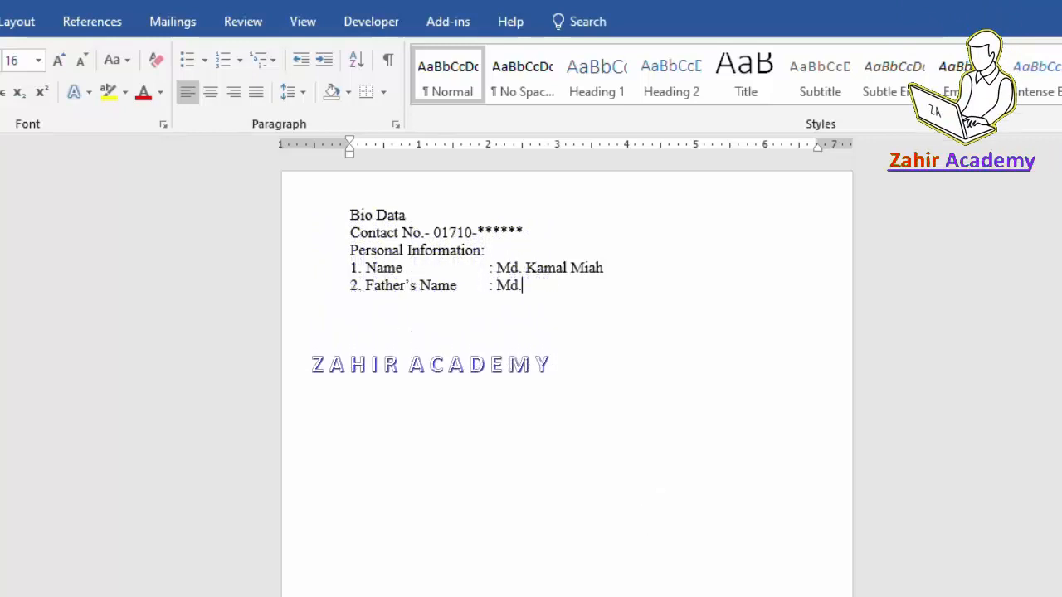
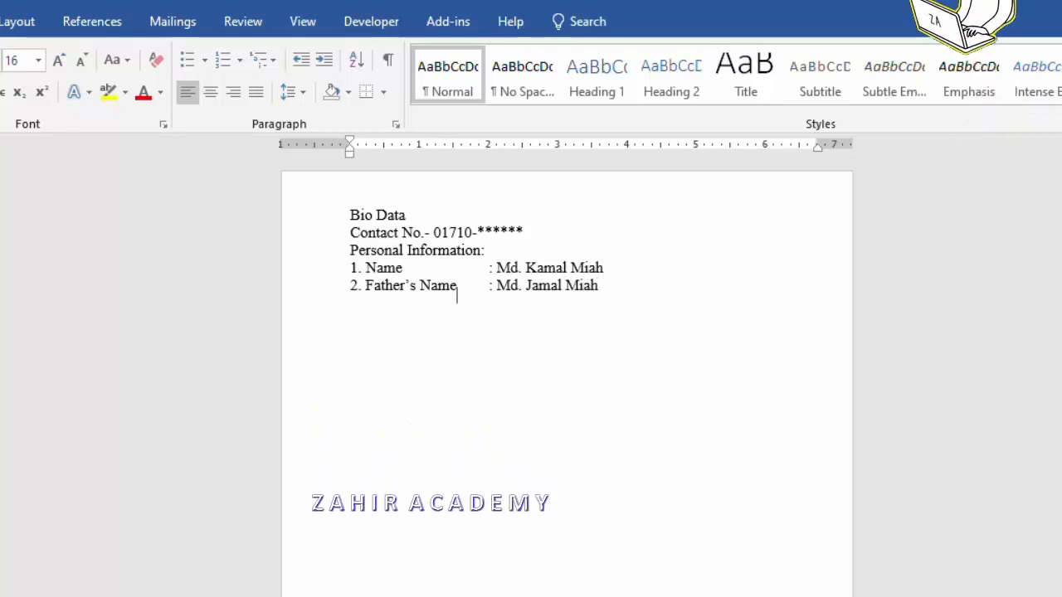
pyautogui.press('Return')
pyautogui.write('3')
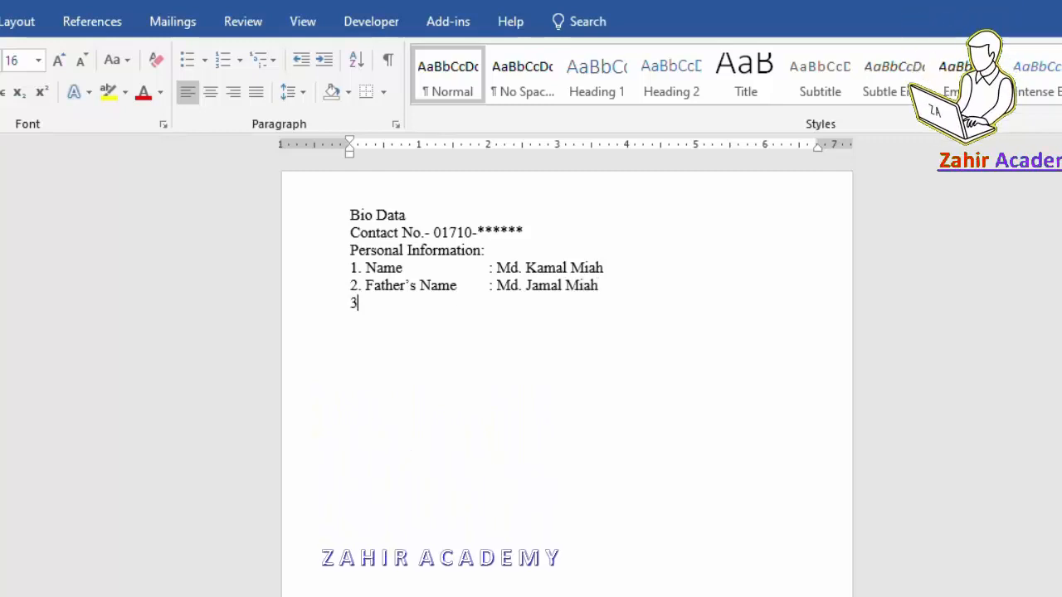
pyautogui.write('. Mother')
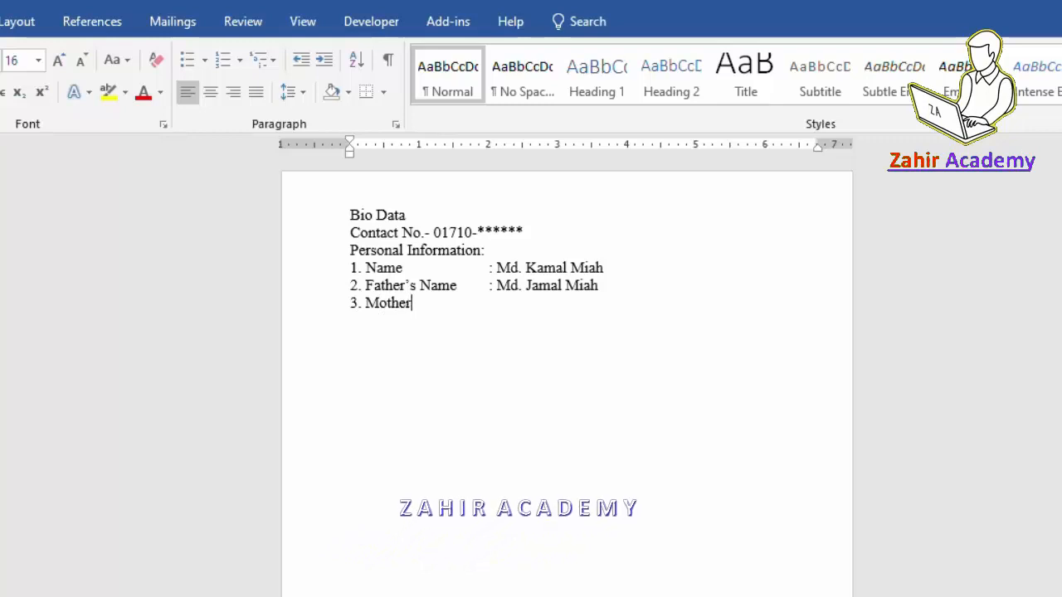
pyautogui.write("'s Name")
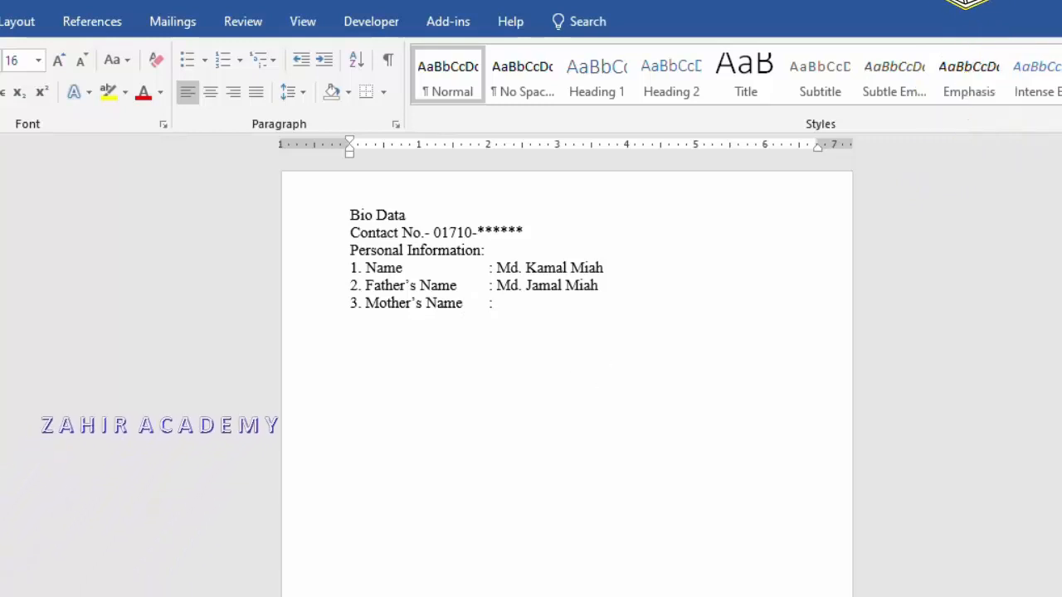
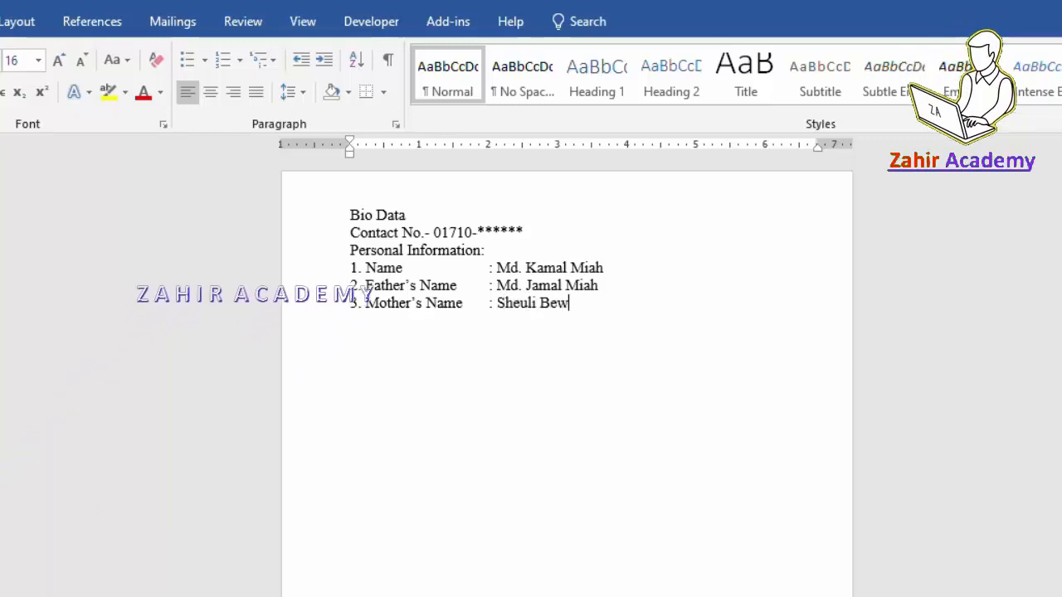
# Enter the mother's name for item 3 and paste the prepared items 4–14 through Language Skill.
pyautogui.hotkey('ctrl', 'v')
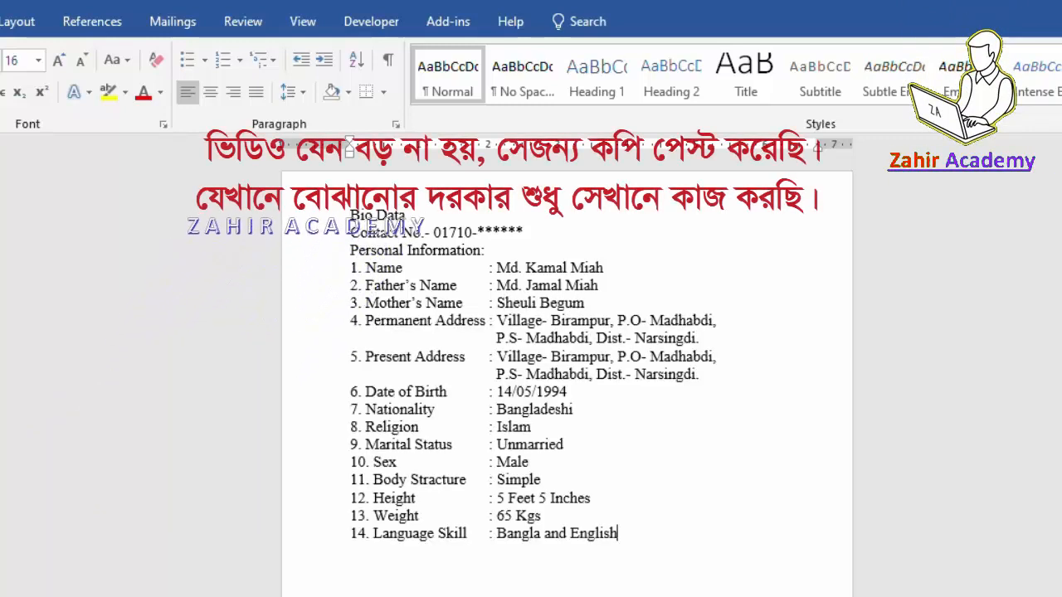
# Add item '15. Educational Qualification:' on a new line below Language Skill.
pyautogui.press('Return')
pyautogui.write('15')
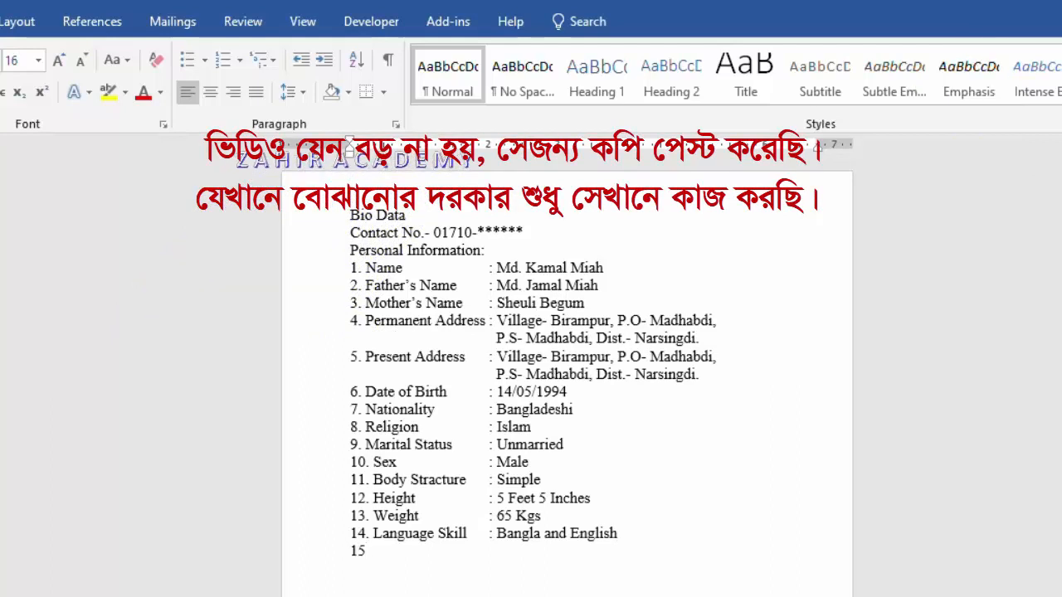
pyautogui.write('. Edu')
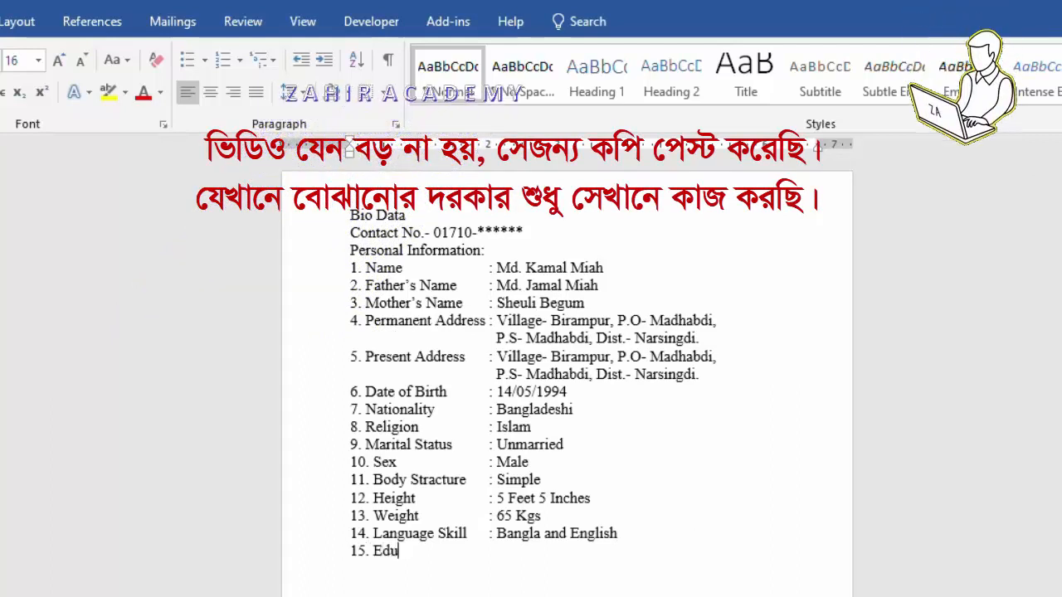
pyautogui.write('cational Qualifi')
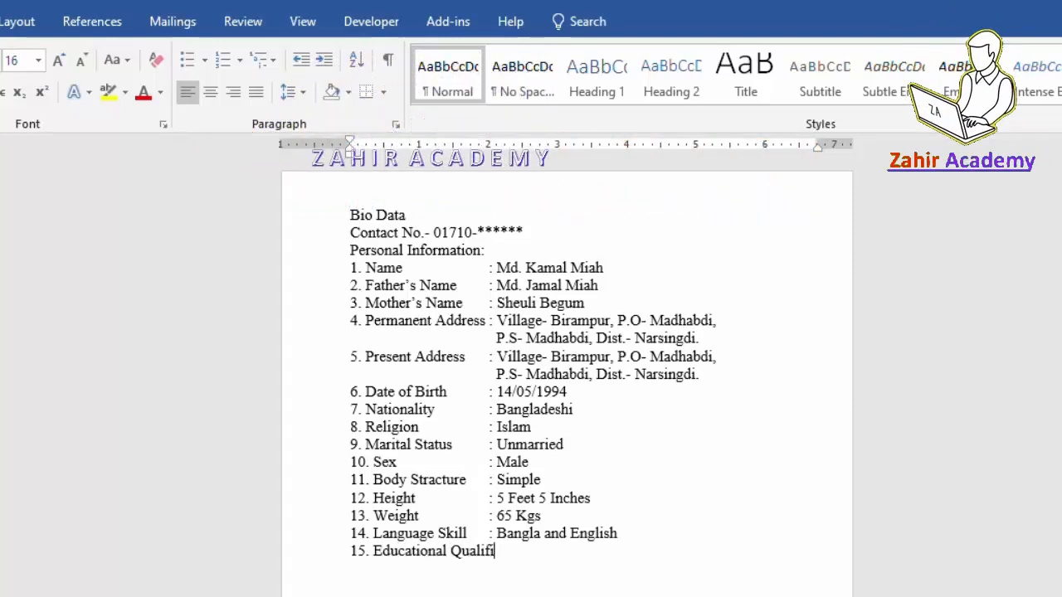
pyautogui.write('cation:')
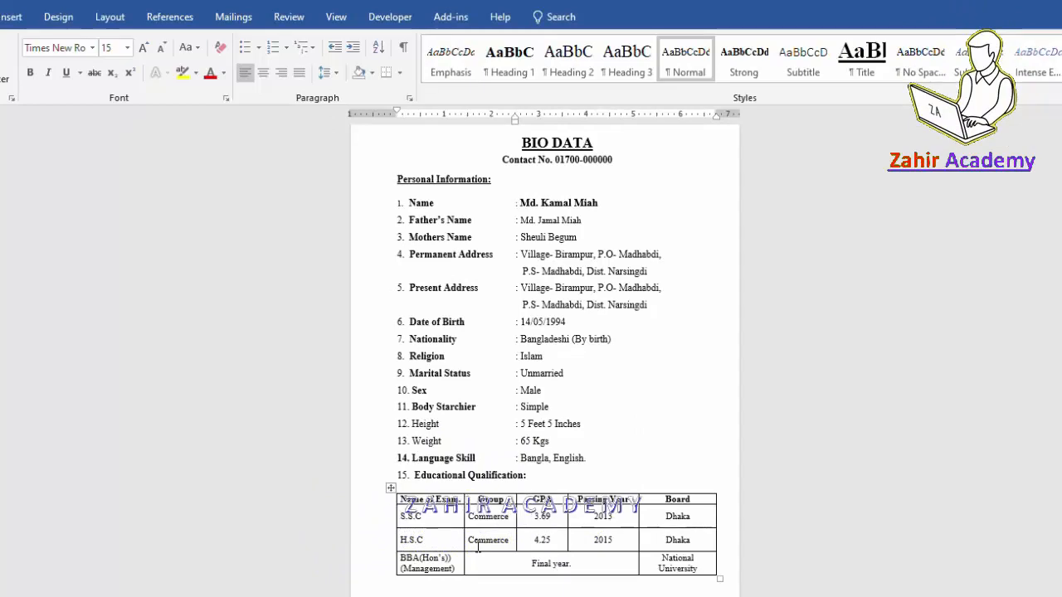
pyautogui.keyDown('ctrl'); pyautogui.scroll(3, 477, 535); pyautogui.keyUp('ctrl')
pyautogui.scroll(-4, 477, 535)
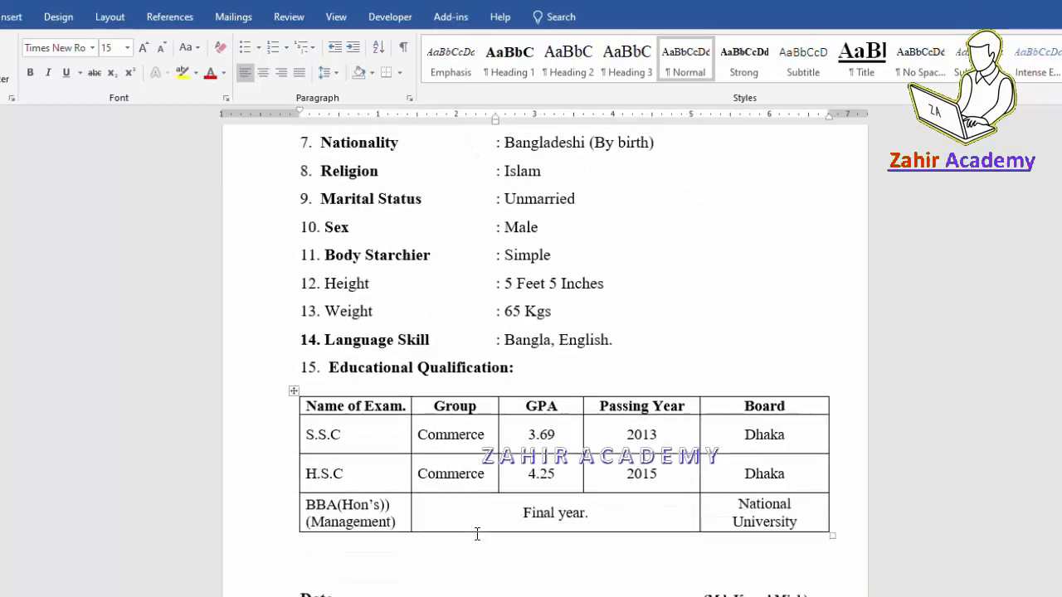
pyautogui.scroll(-1, 477, 534)
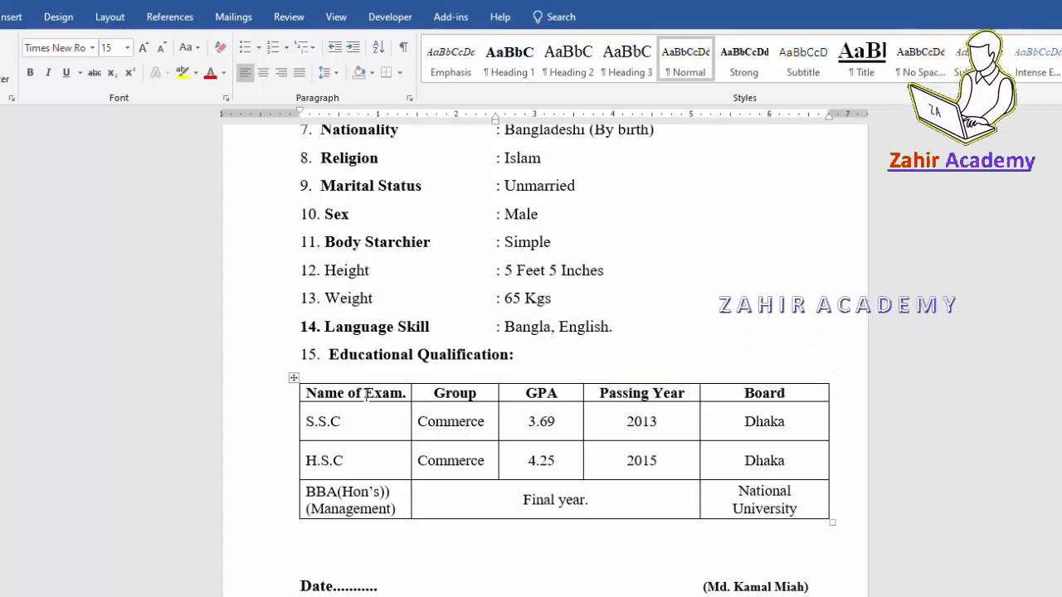
pyautogui.click(366, 395)
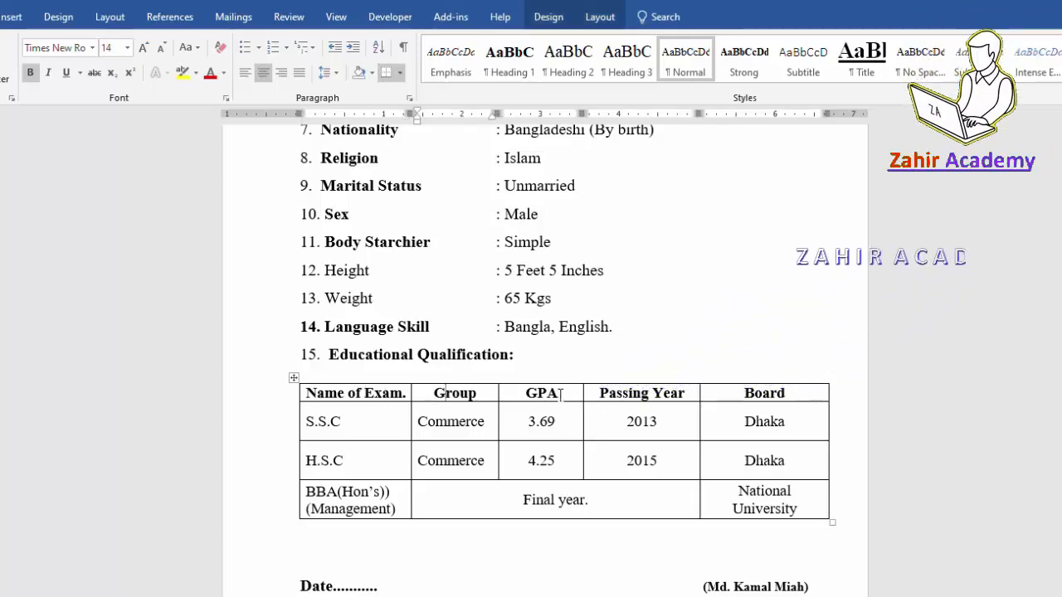
pyautogui.click(769, 393)
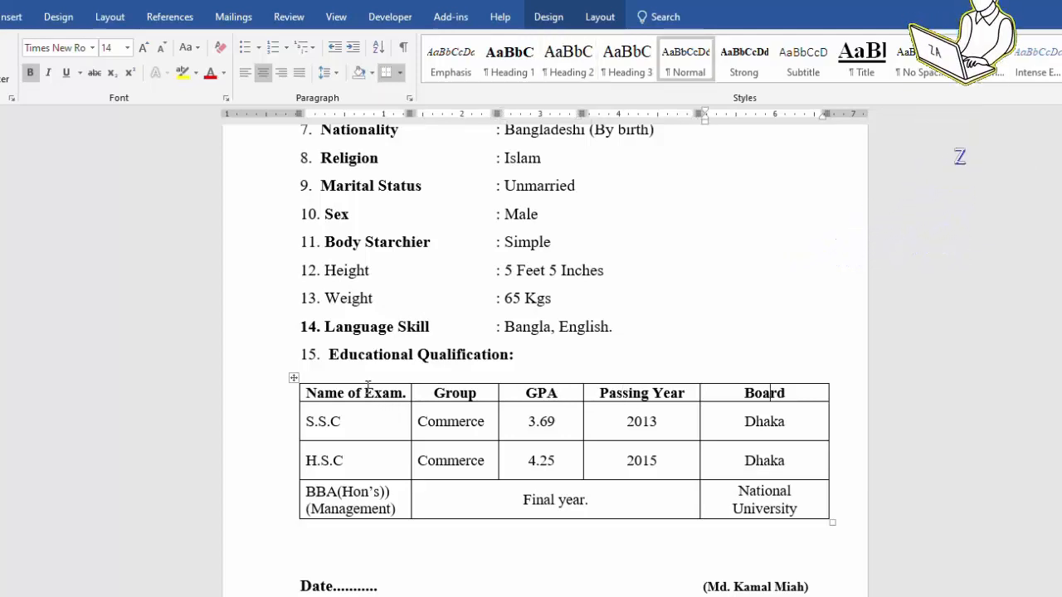
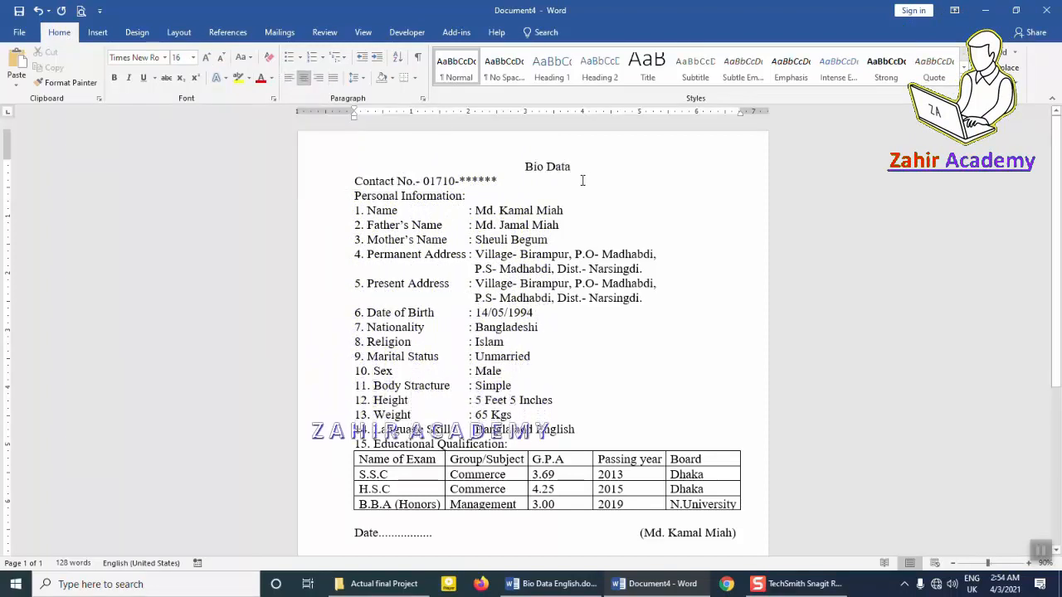
# Check the finished Bio Data English.doc sample, then return to the Document4 draft.
pyautogui.hotkey('alt', 'Tab')
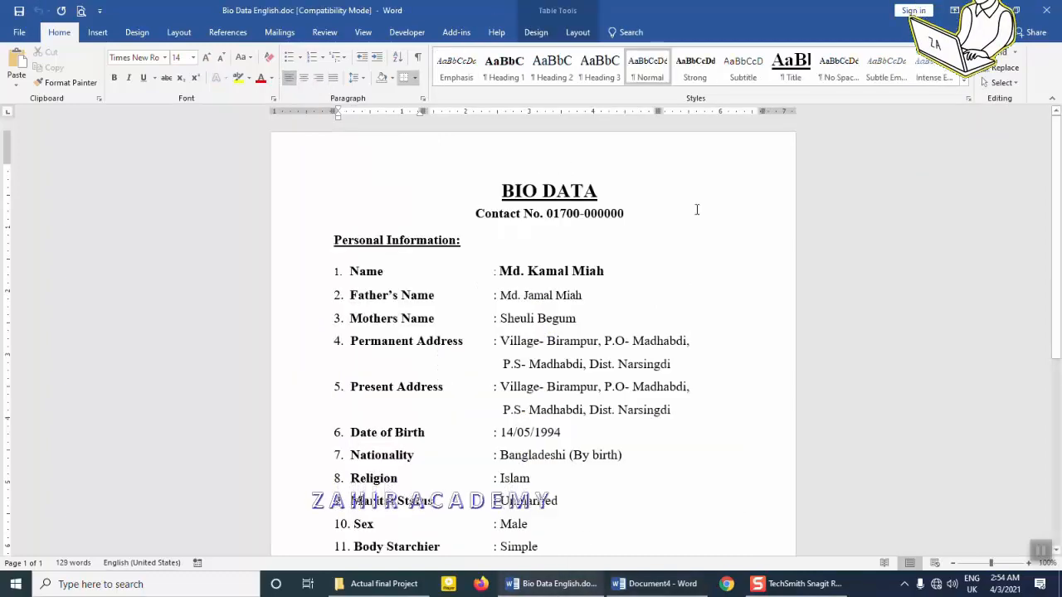
pyautogui.hotkey('alt', 'Tab')
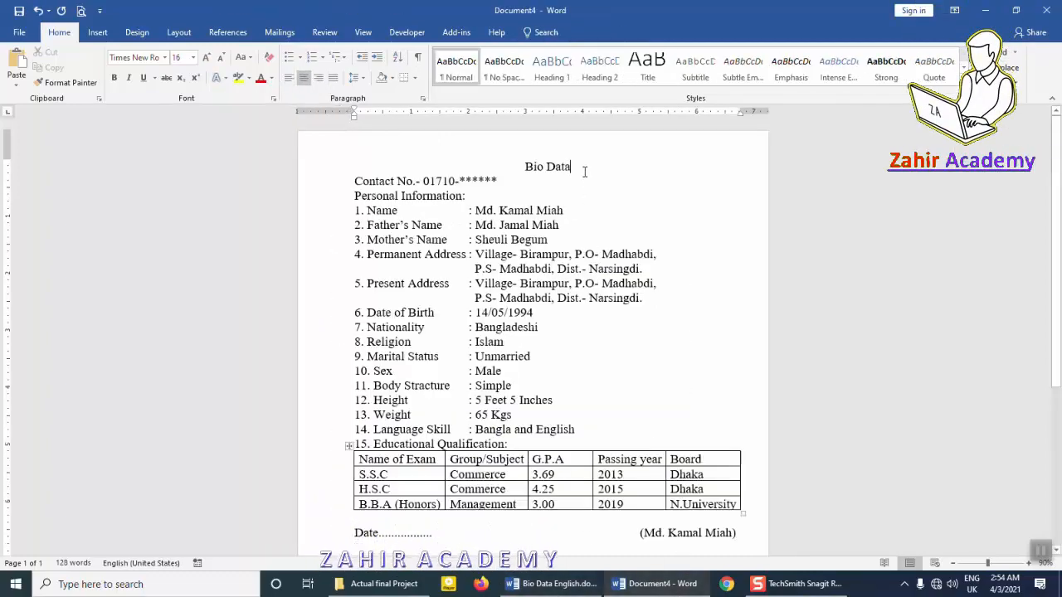
# Make the Bio Data title bold at 36 pt.
pyautogui.tripleClick(558, 166)
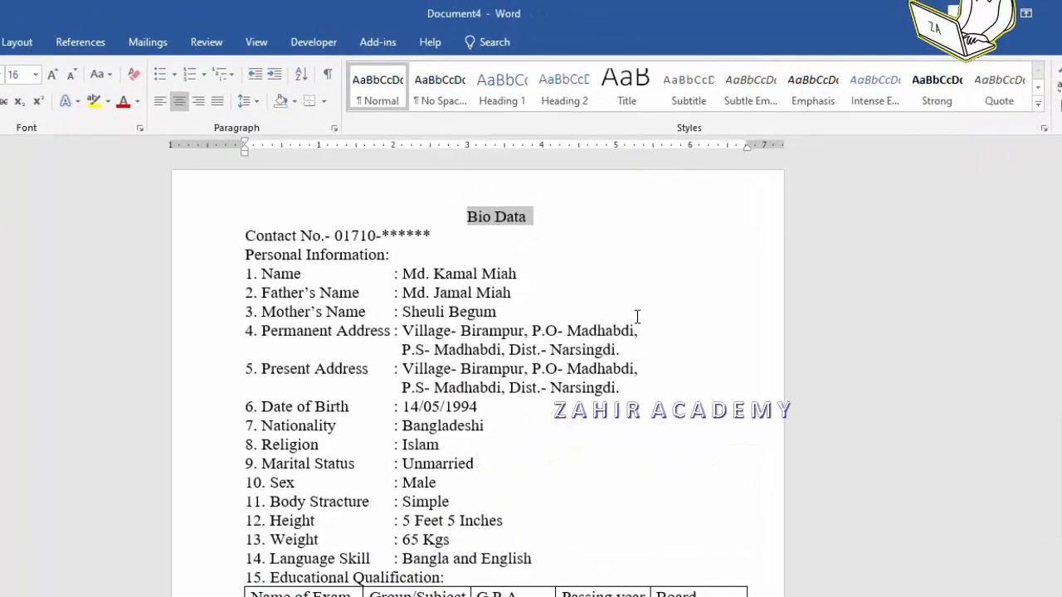
pyautogui.hotkey('ctrl', ']')
pyautogui.hotkey('ctrl', ']')
pyautogui.hotkey('ctrl', ']')
pyautogui.hotkey('ctrl', ']')
pyautogui.hotkey('ctrl', ']')
pyautogui.hotkey('ctrl', ']')
pyautogui.hotkey('ctrl', ']')
pyautogui.hotkey('ctrl', ']')
pyautogui.hotkey('ctrl', ']')
pyautogui.hotkey('ctrl', ']')
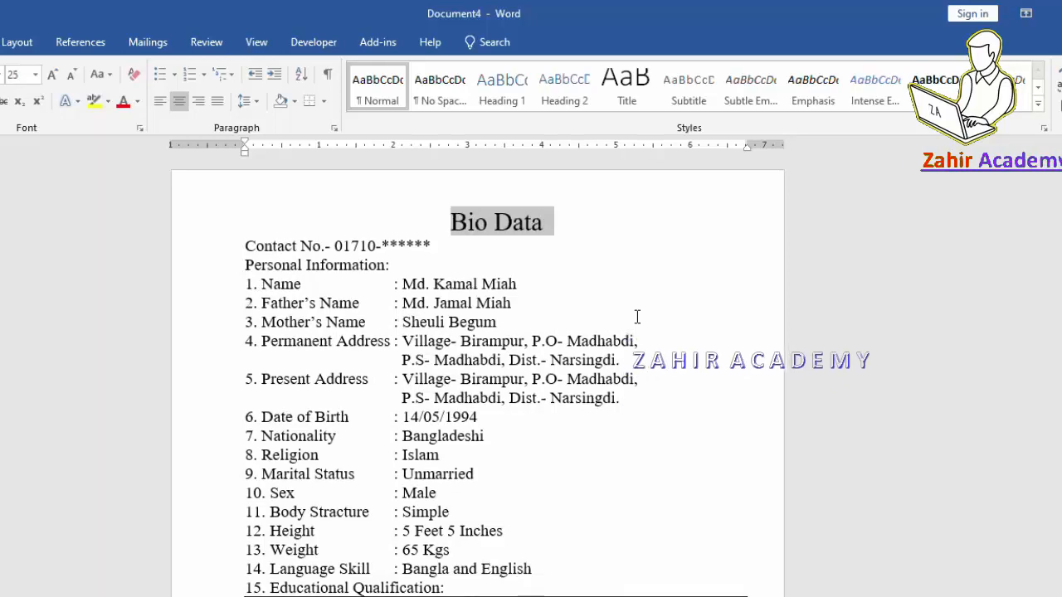
pyautogui.click(52, 75)
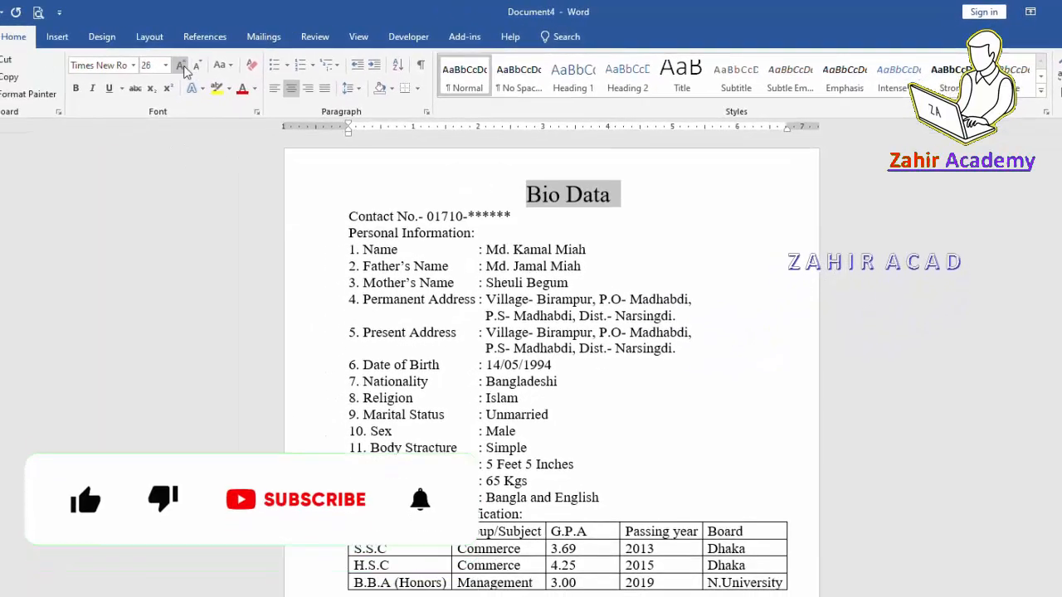
pyautogui.click(180, 66)
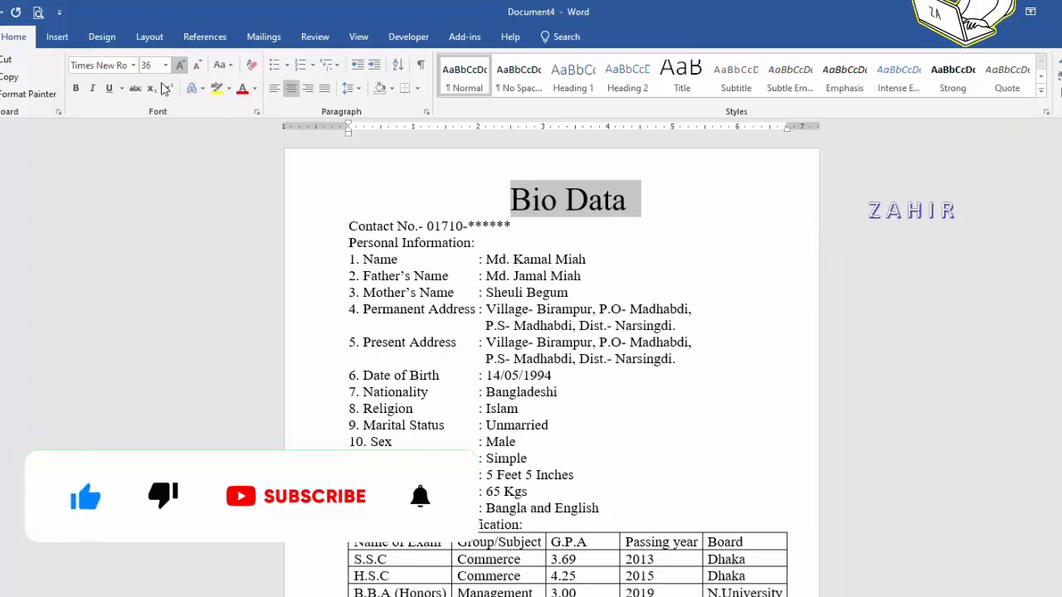
pyautogui.click(76, 88)
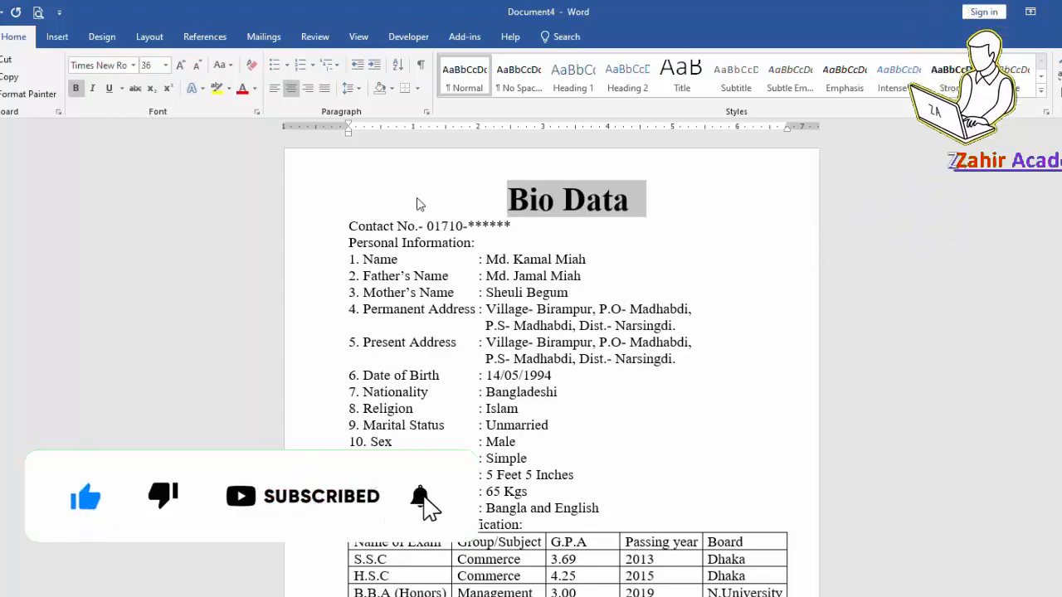
# Centre the Contact No. line and make it bold.
pyautogui.click(385, 229)
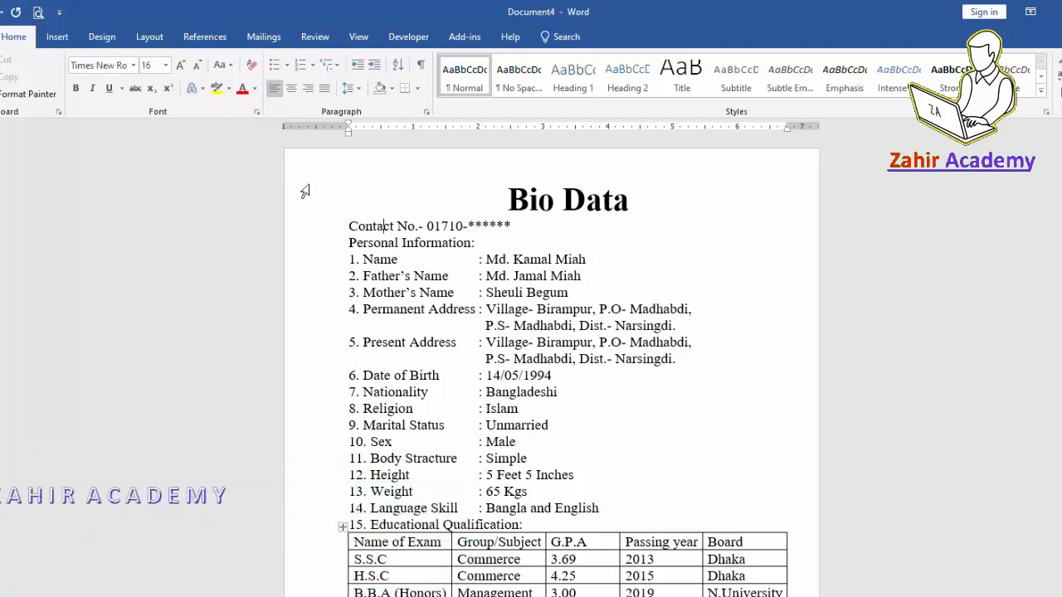
pyautogui.click(291, 88)
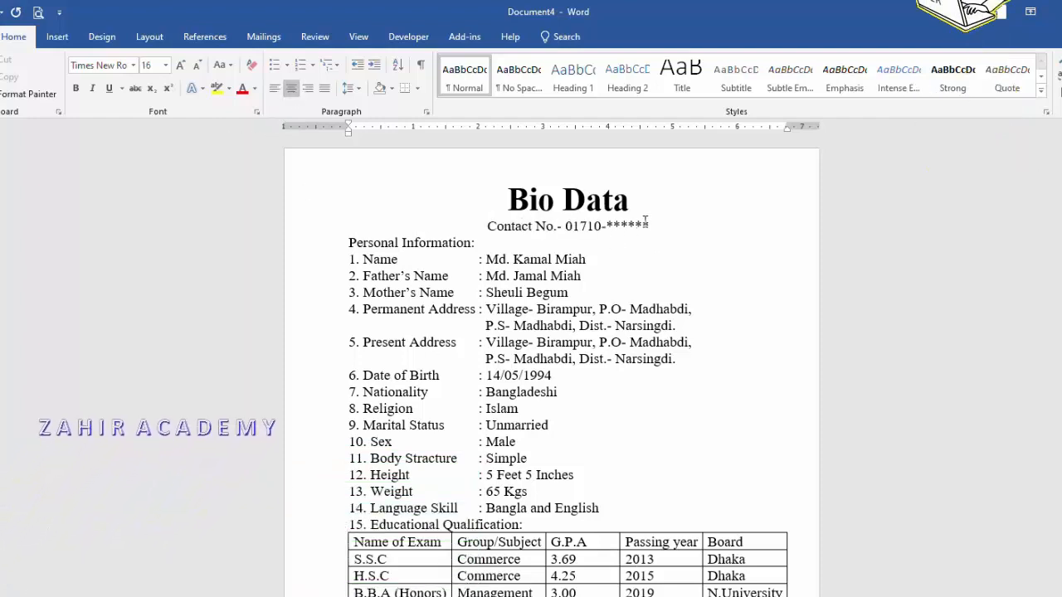
pyautogui.moveTo(672, 224); pyautogui.dragTo(495, 219)
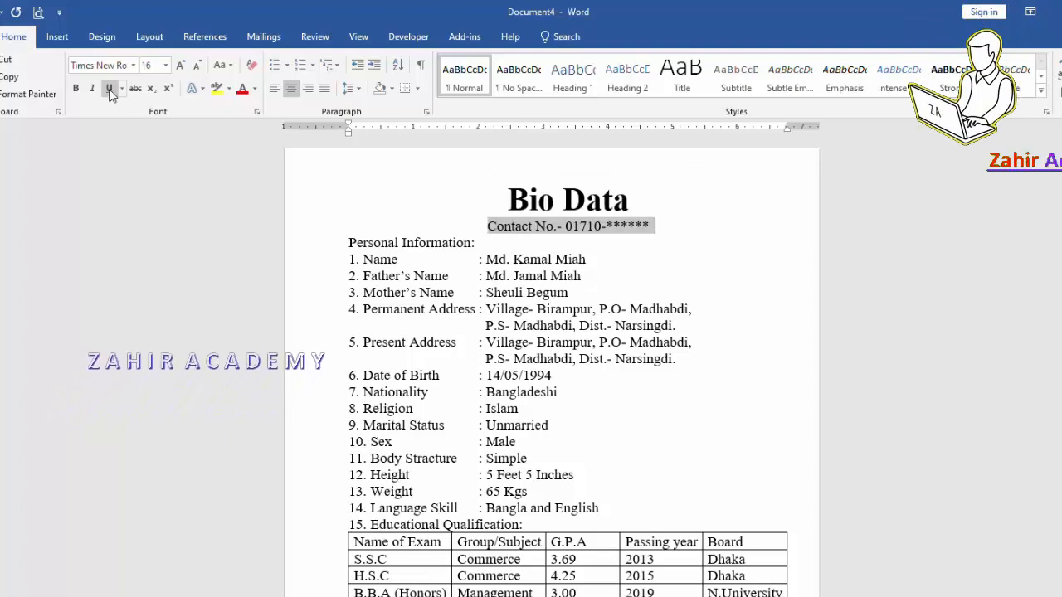
pyautogui.click(76, 89)
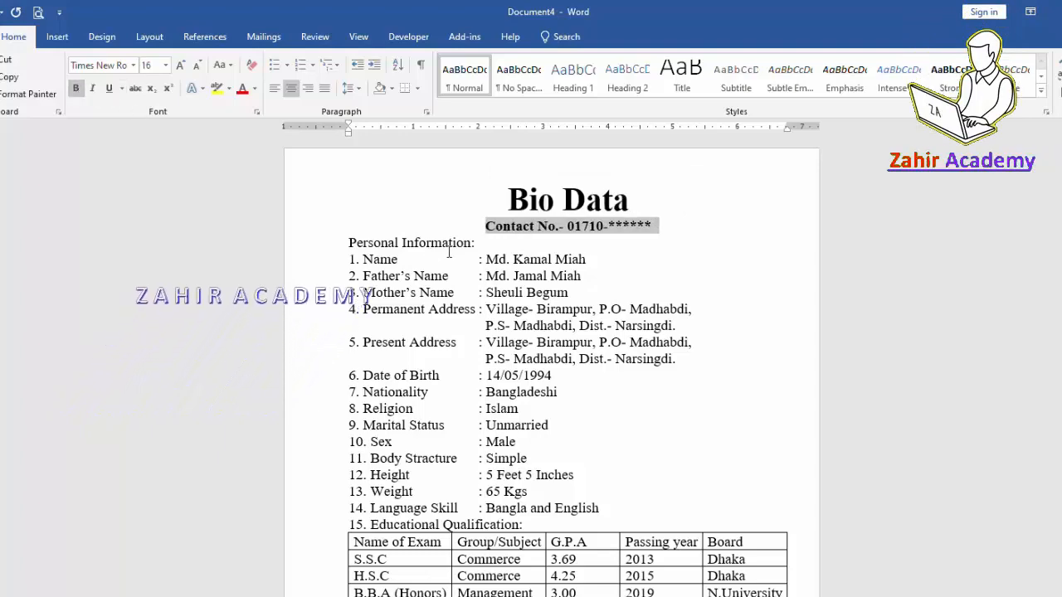
pyautogui.click(442, 243)
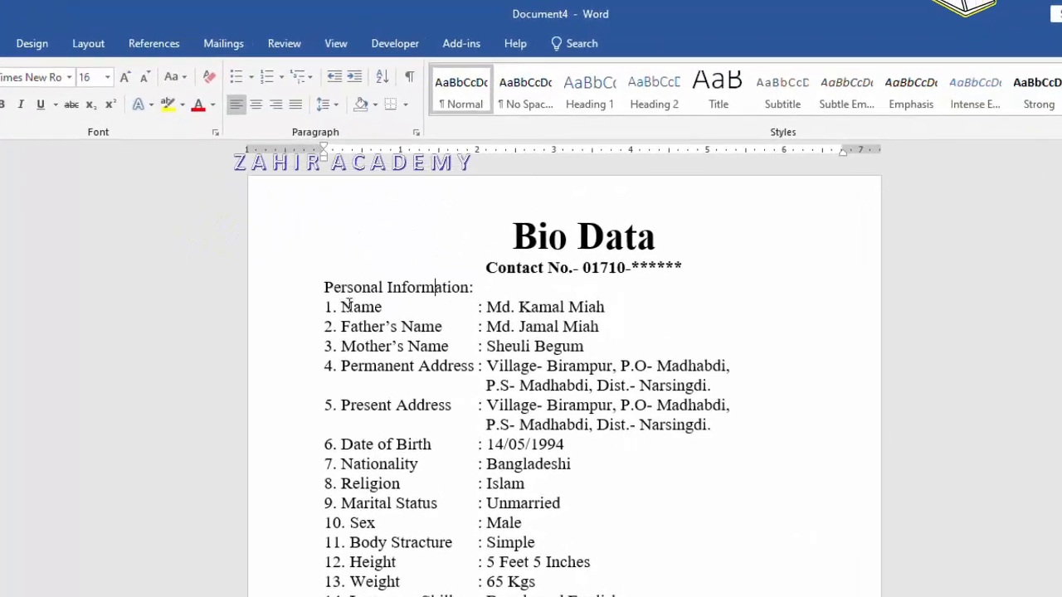
# Add blank lines around 'Personal Information:' and make it a bold, underlined, larger heading.
pyautogui.scroll(1, 349, 308)
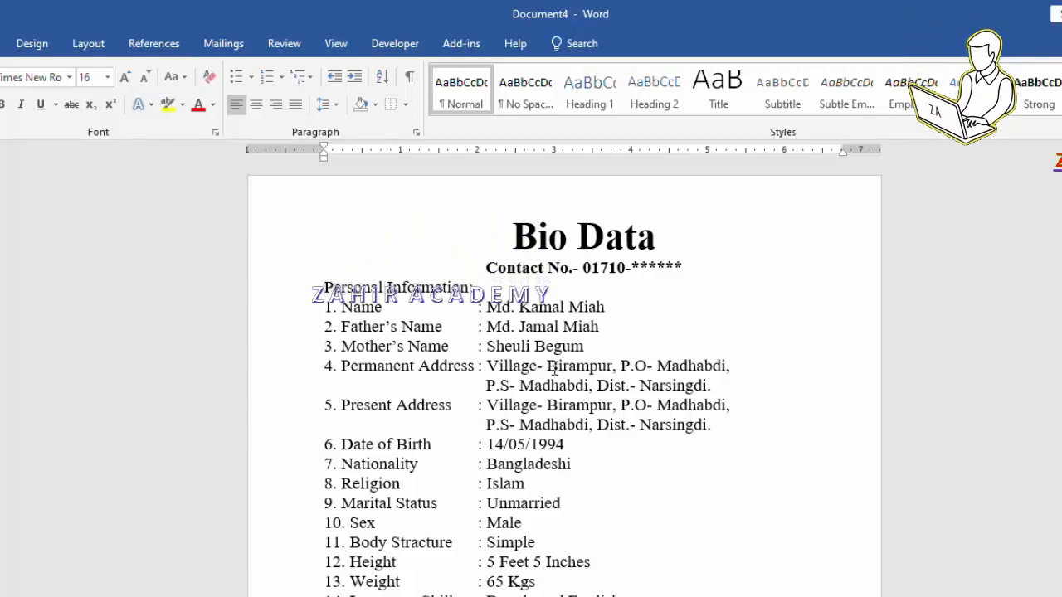
pyautogui.click(324, 287)
pyautogui.press('Return')
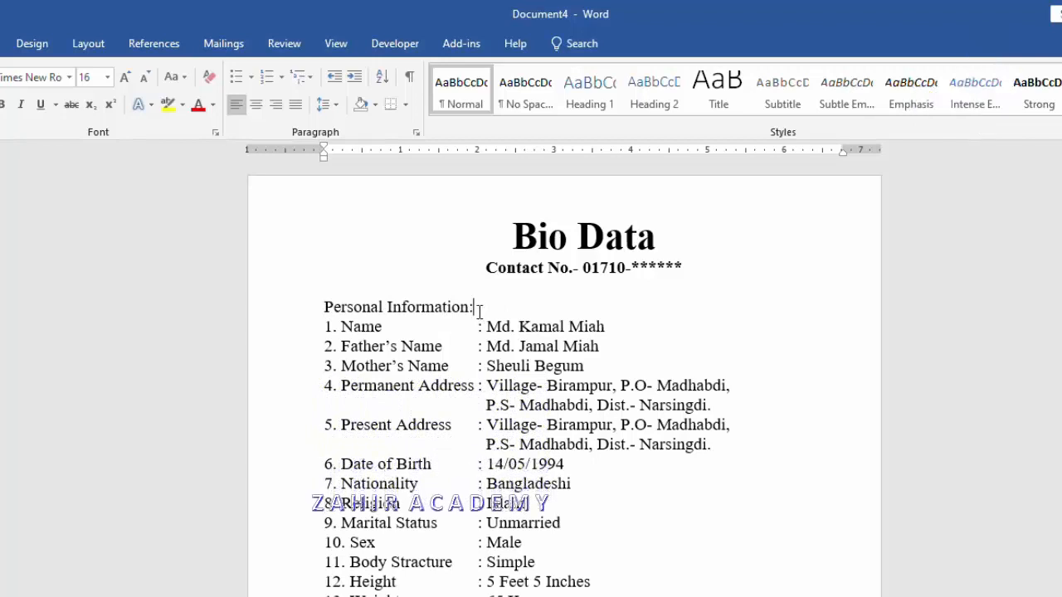
pyautogui.click(482, 309)
pyautogui.press('Return')
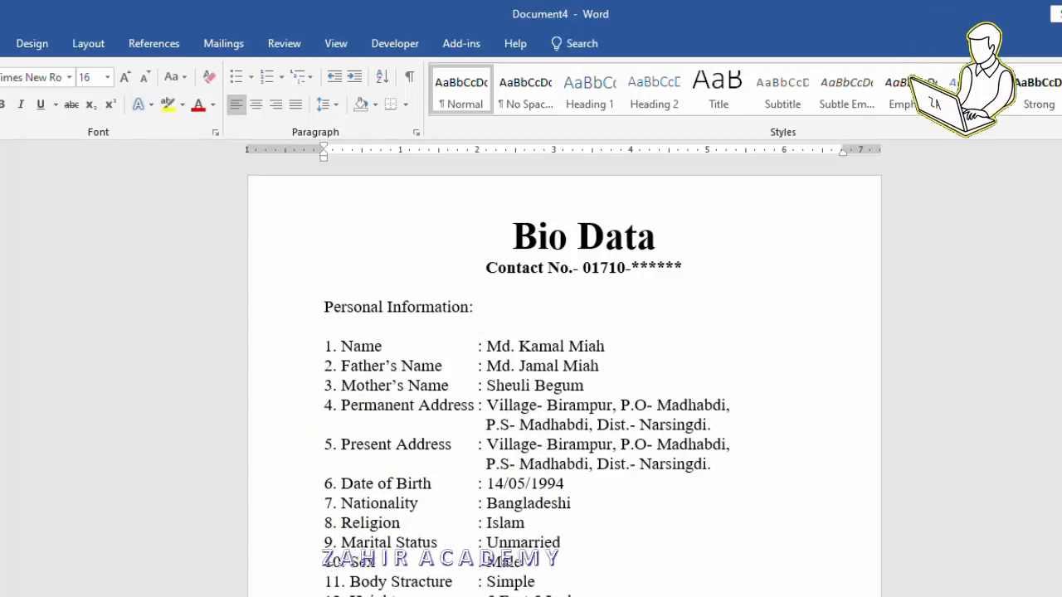
pyautogui.moveTo(491, 308); pyautogui.dragTo(323, 311)
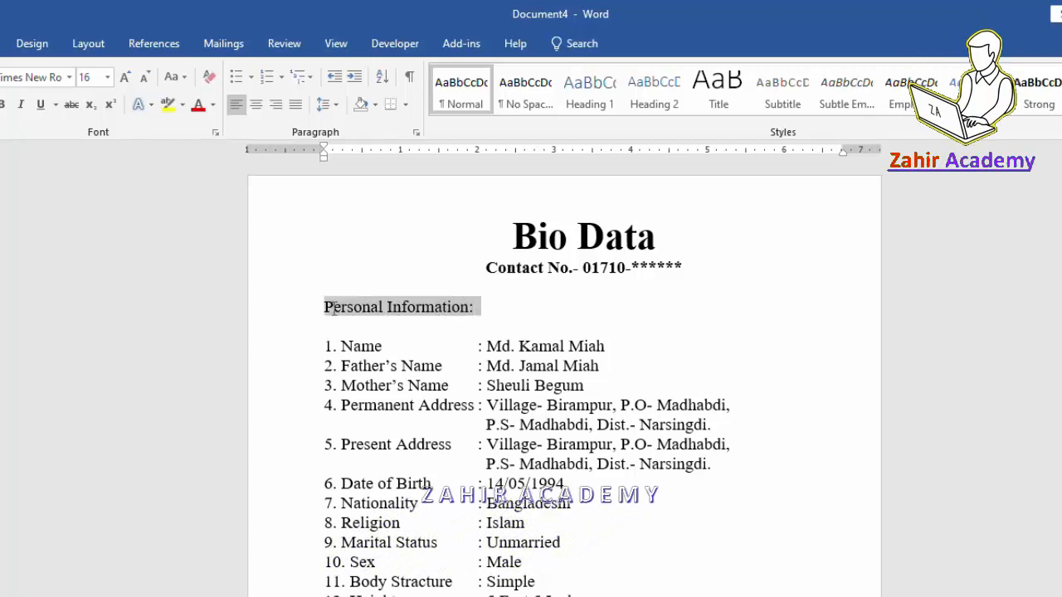
pyautogui.click(125, 77)
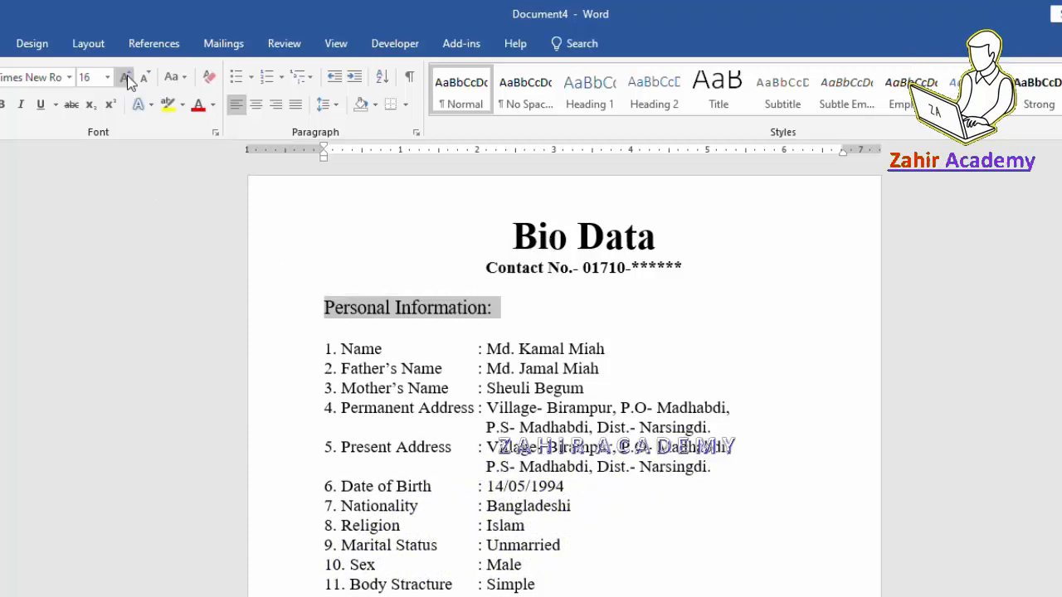
pyautogui.click(4, 107)
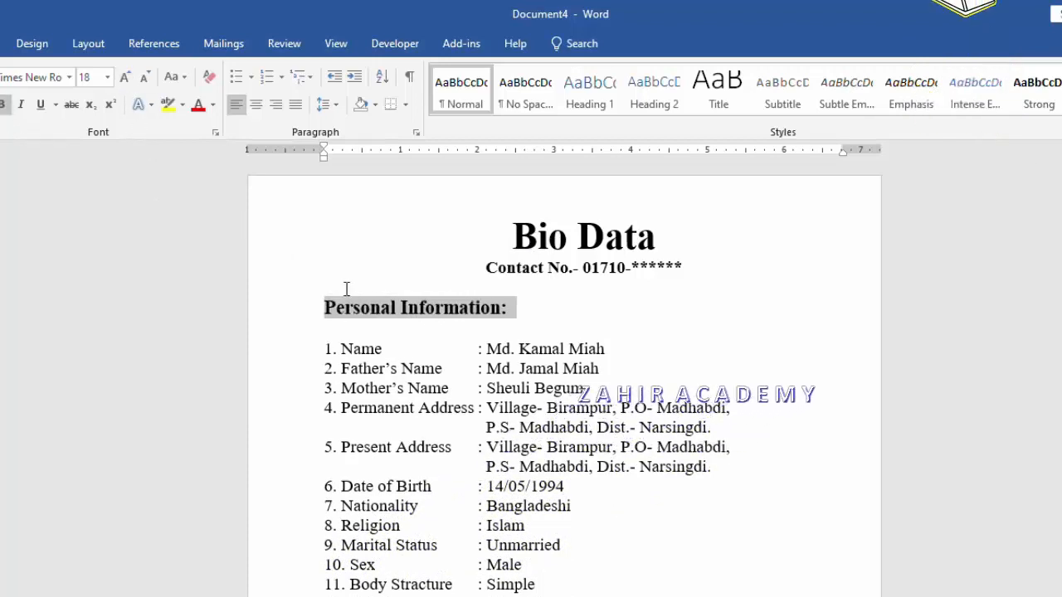
pyautogui.click(41, 105)
pyautogui.click(536, 330)
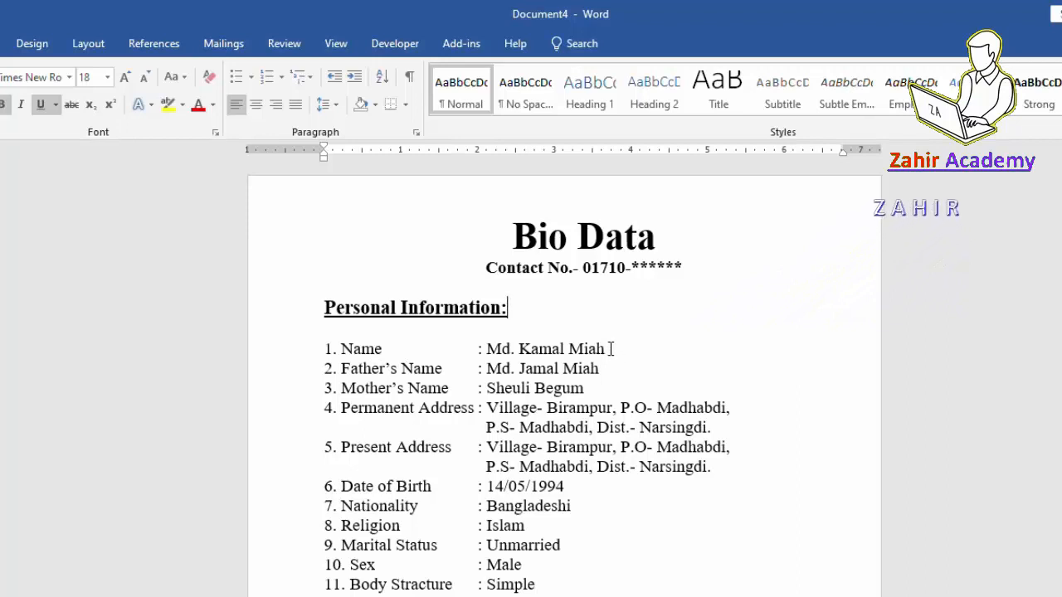
# Make the name value on the Name line bold at 18 pt.
pyautogui.moveTo(617, 349); pyautogui.dragTo(489, 350)
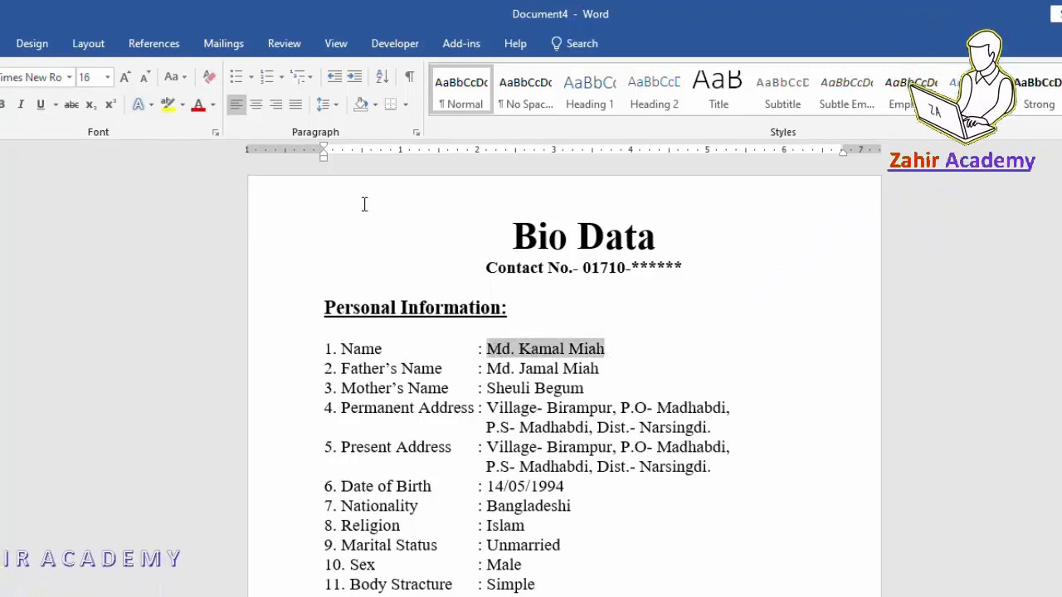
pyautogui.click(124, 78)
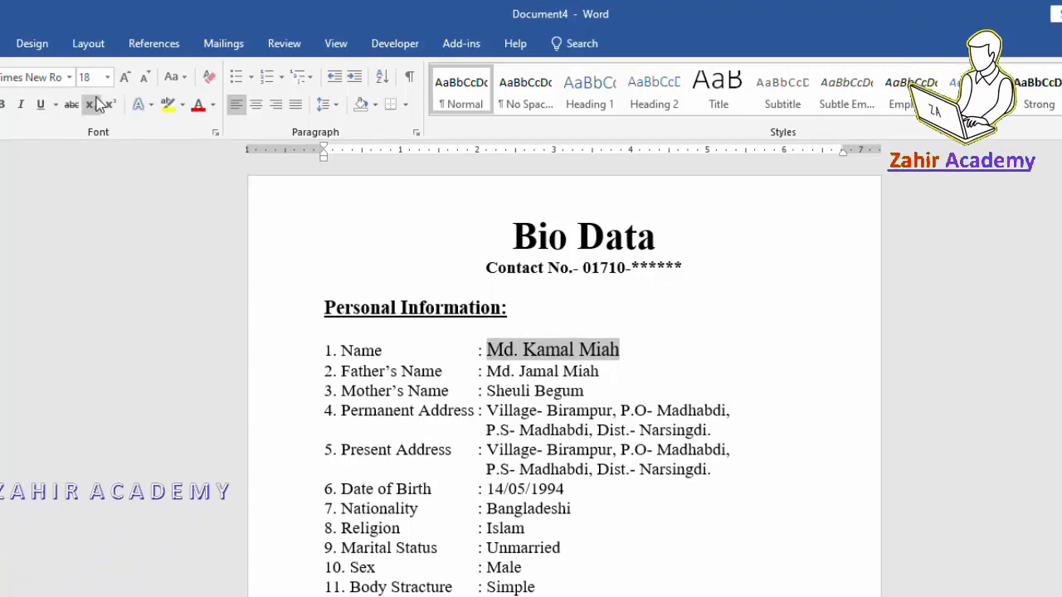
pyautogui.click(3, 106)
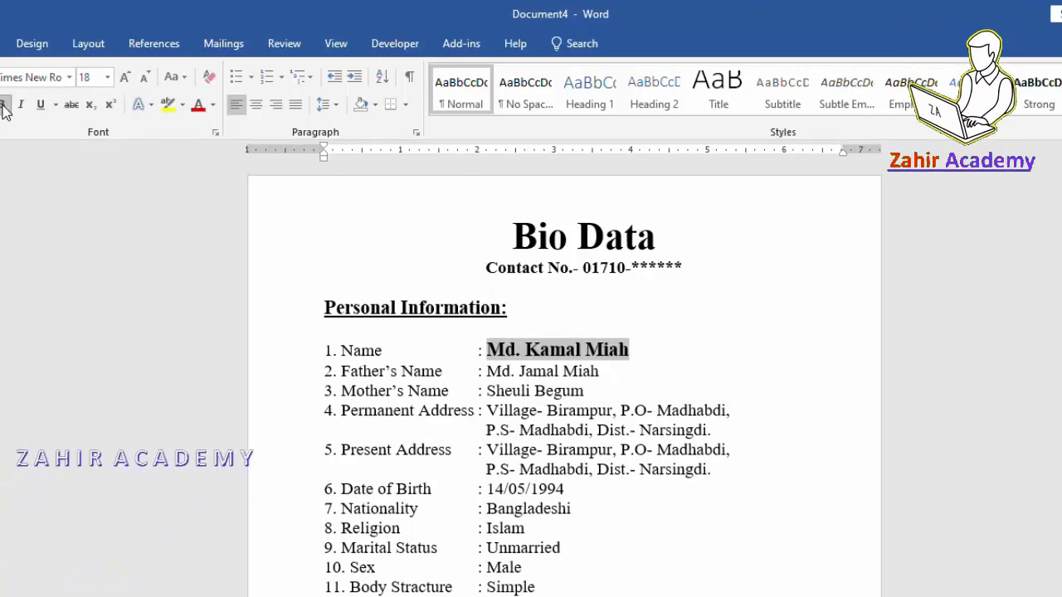
pyautogui.click(643, 353)
pyautogui.scroll(-3, 440, 434)
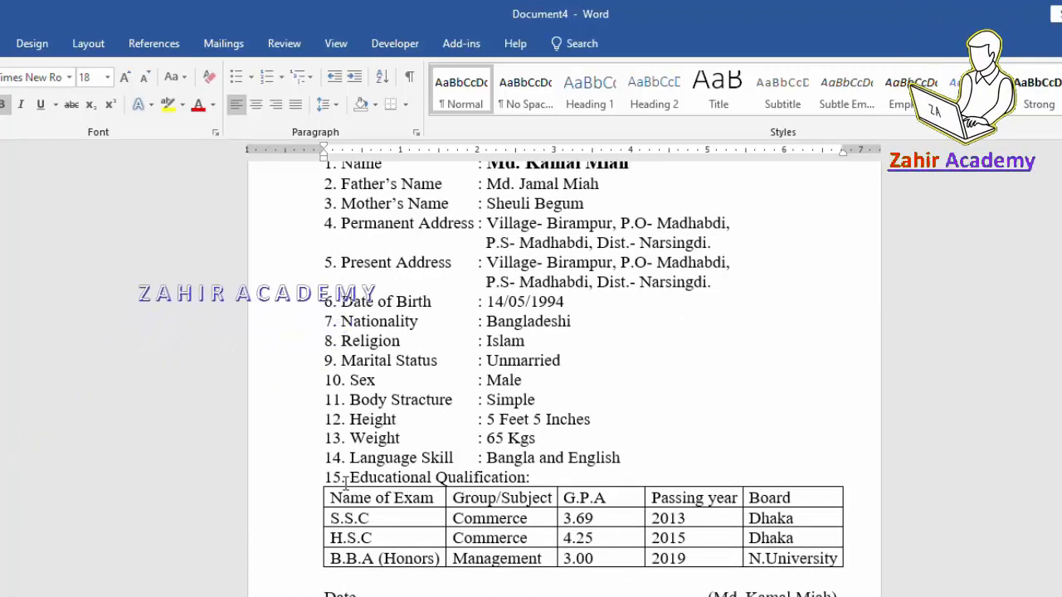
pyautogui.scroll(1, 343, 485)
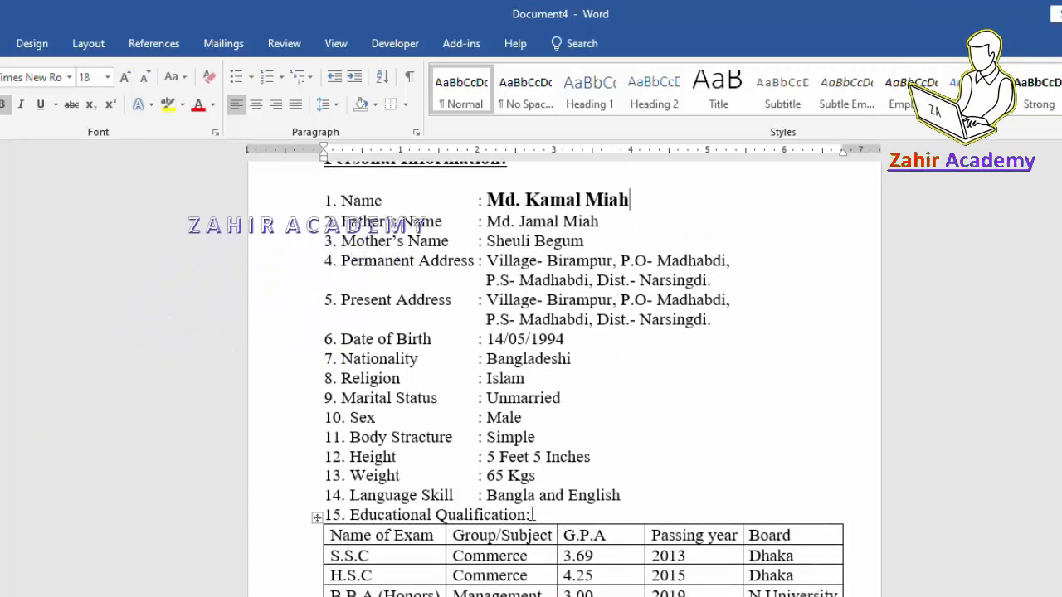
# Make the 'Educational Qualification:' line bold.
pyautogui.moveTo(532, 514); pyautogui.dragTo(336, 507)
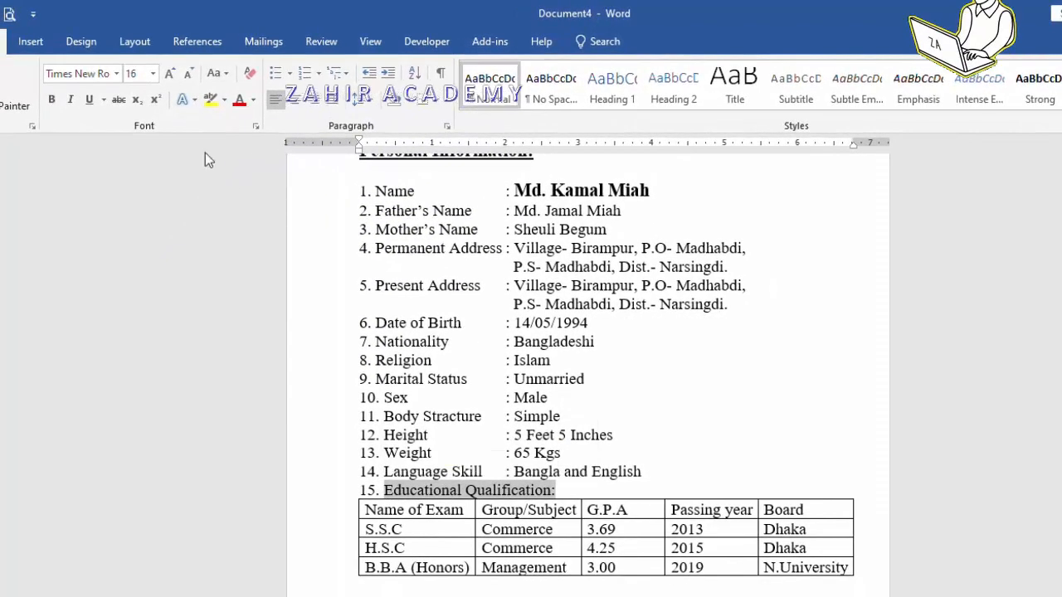
pyautogui.click(52, 101)
pyautogui.click(614, 495)
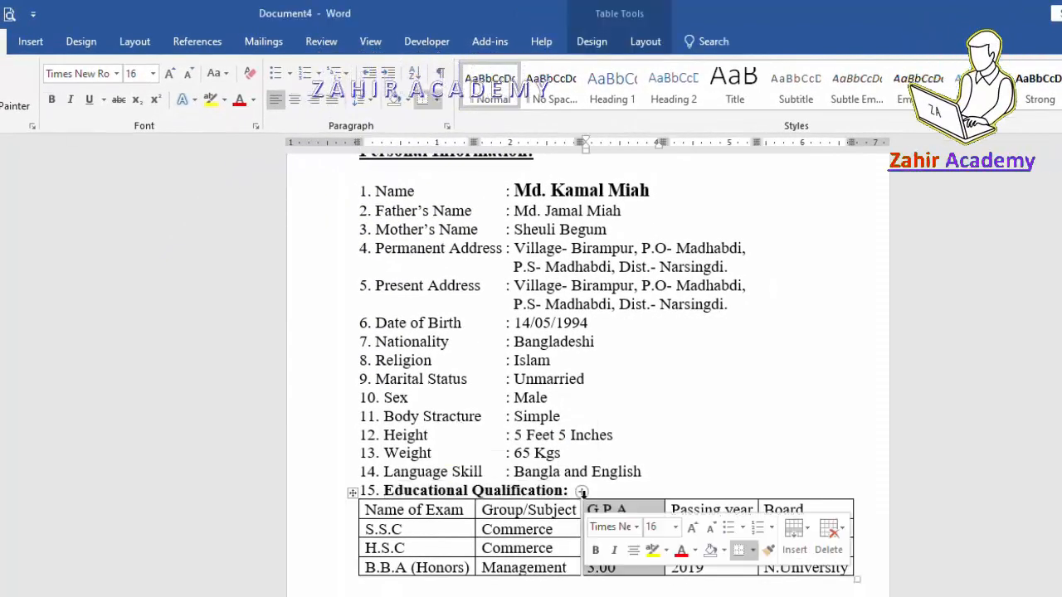
pyautogui.click(613, 490)
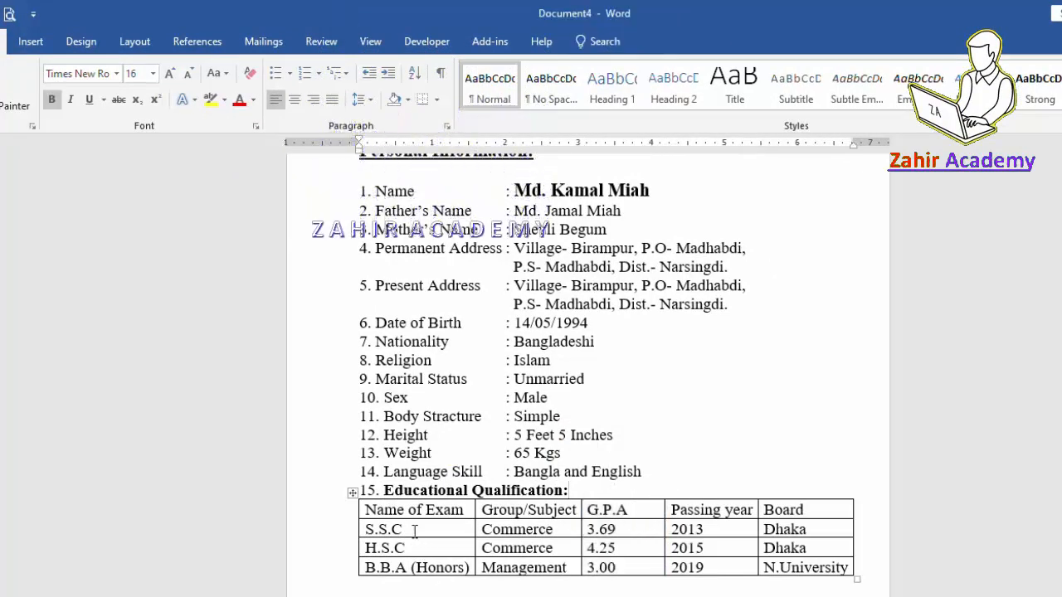
# Add a period to 'Name of Exam.' and bold the table header row.
pyautogui.click(468, 510)
pyautogui.write('.')
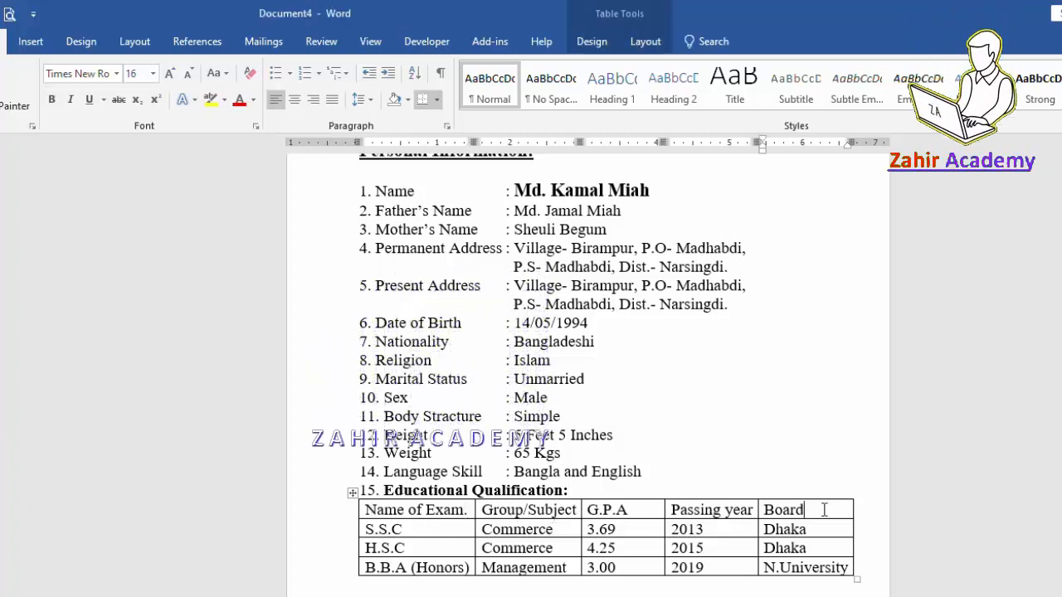
pyautogui.moveTo(750, 509); pyautogui.dragTo(475, 510)
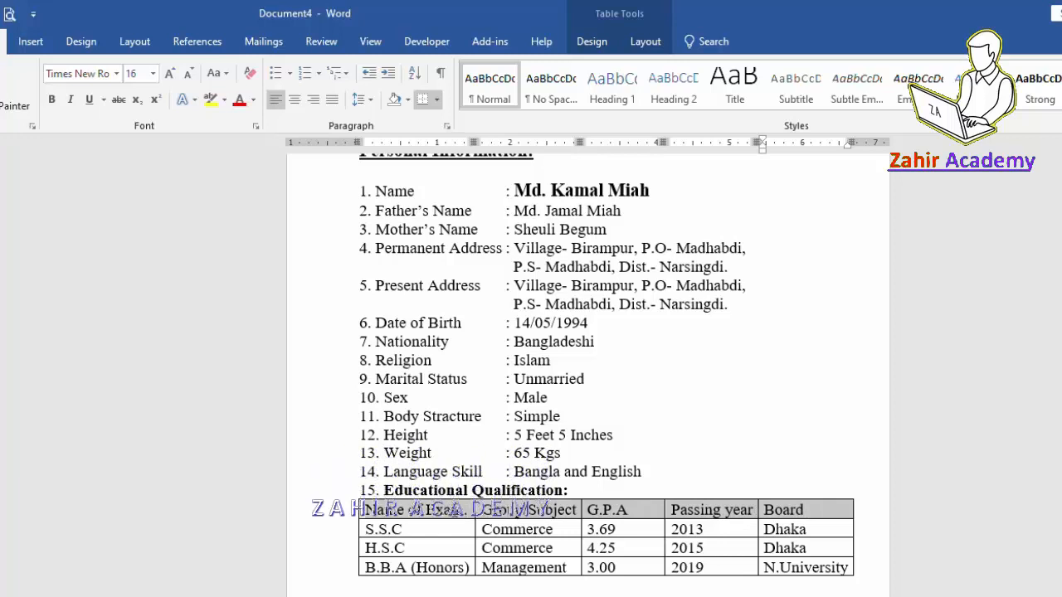
pyautogui.click(55, 103)
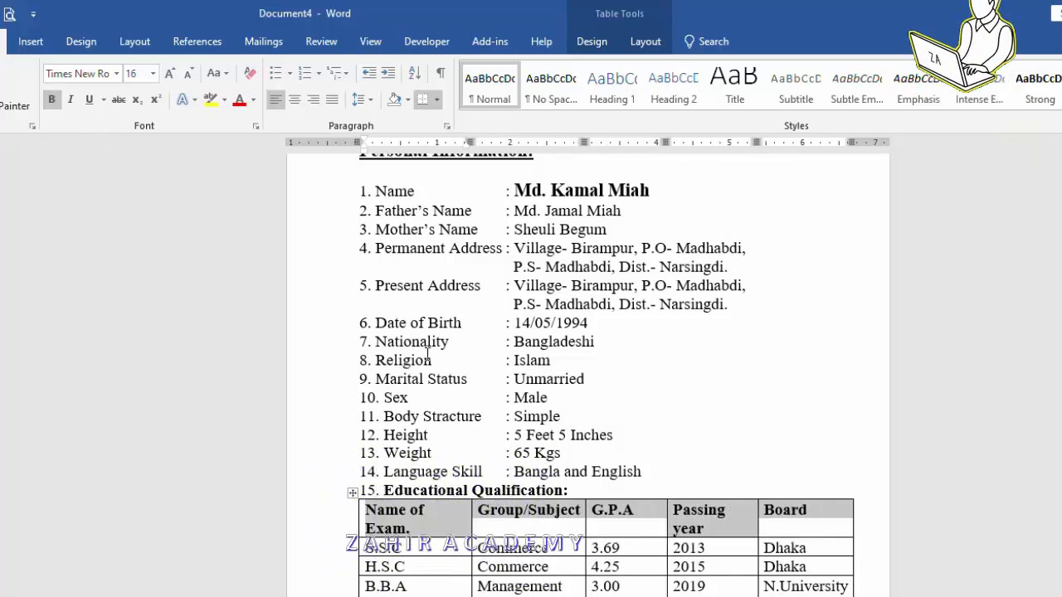
pyautogui.click(455, 528)
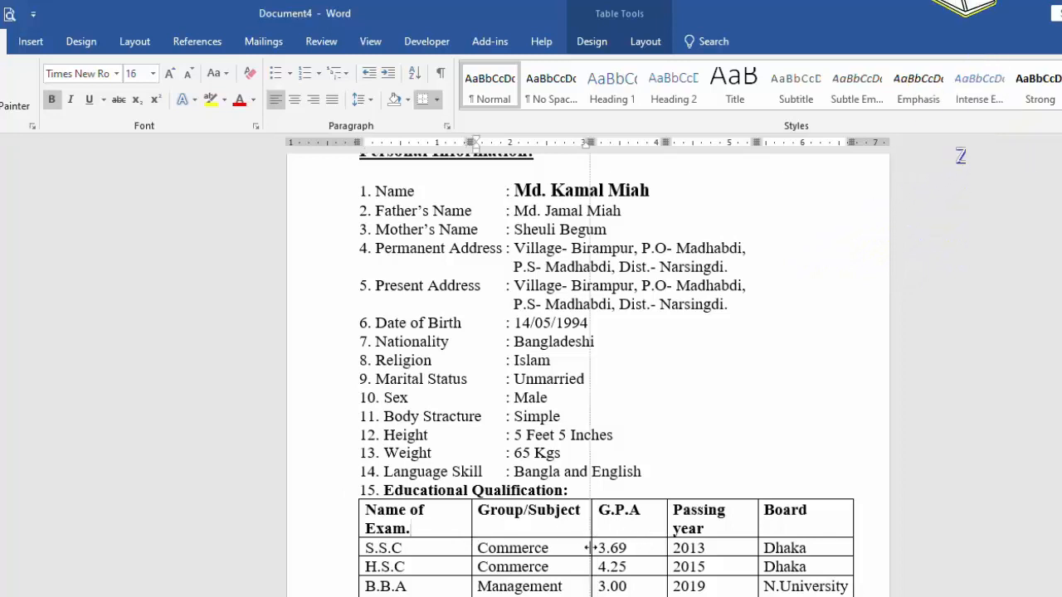
# Adjust the Name of Exam., Group/Subject and G.P.A column widths so headers fit one line.
pyautogui.moveTo(590, 547); pyautogui.dragTo(611, 546)
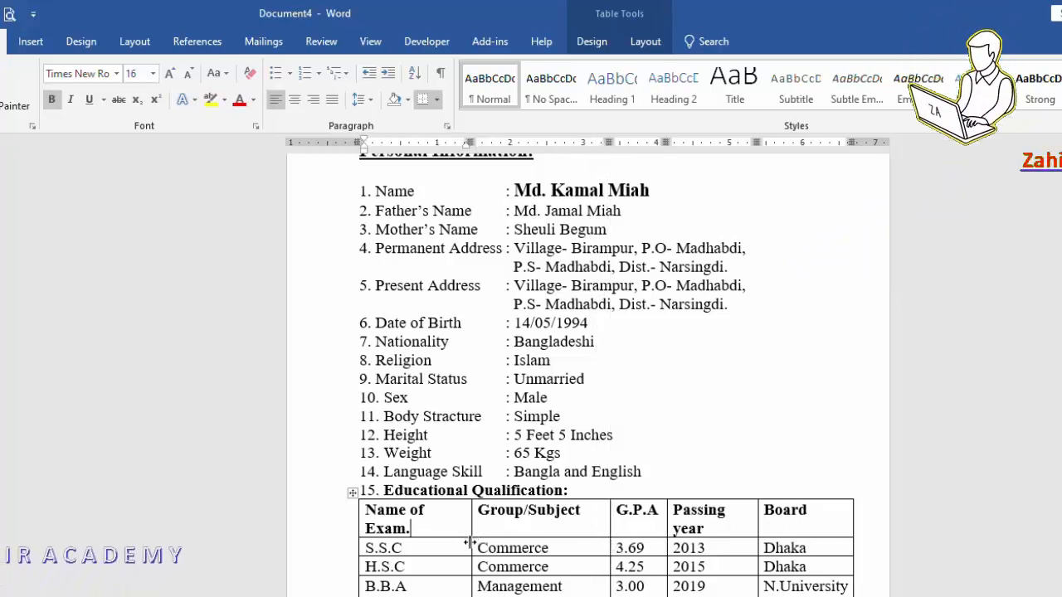
pyautogui.moveTo(470, 546); pyautogui.dragTo(489, 546)
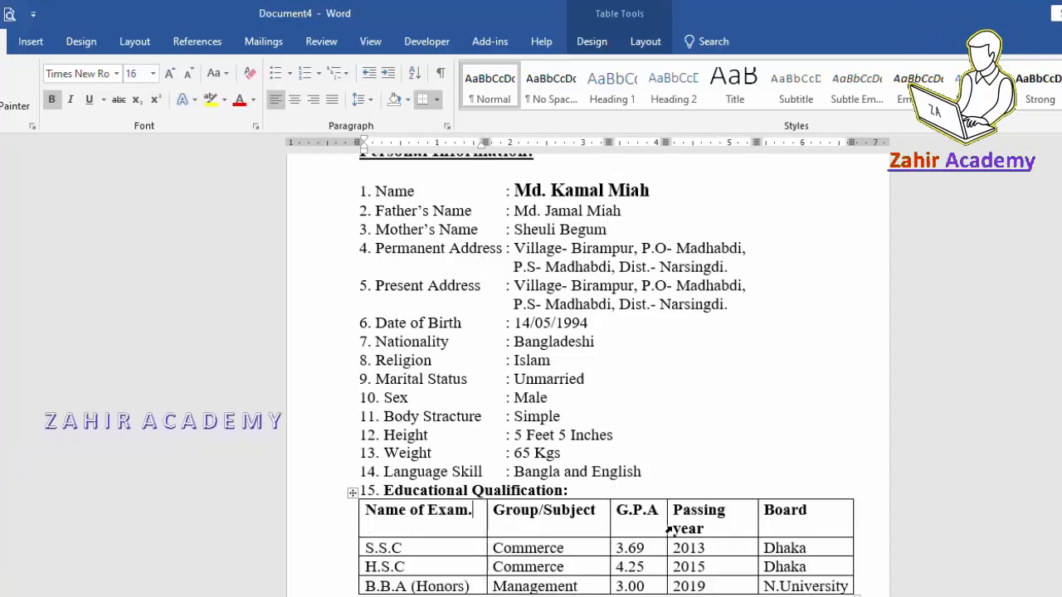
pyautogui.moveTo(608, 531); pyautogui.dragTo(601, 530)
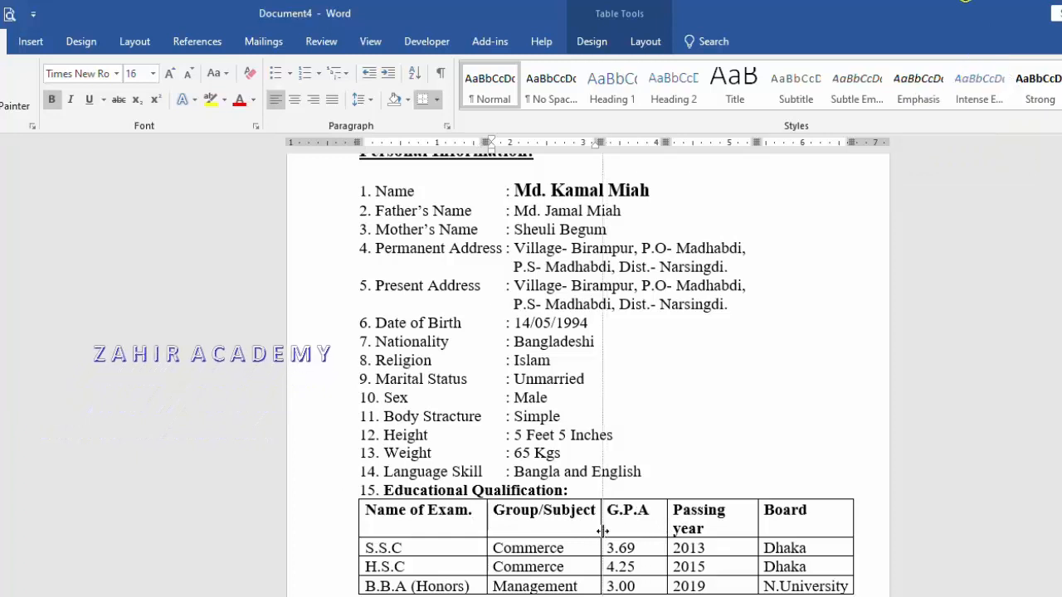
pyautogui.moveTo(667, 524); pyautogui.dragTo(655, 524)
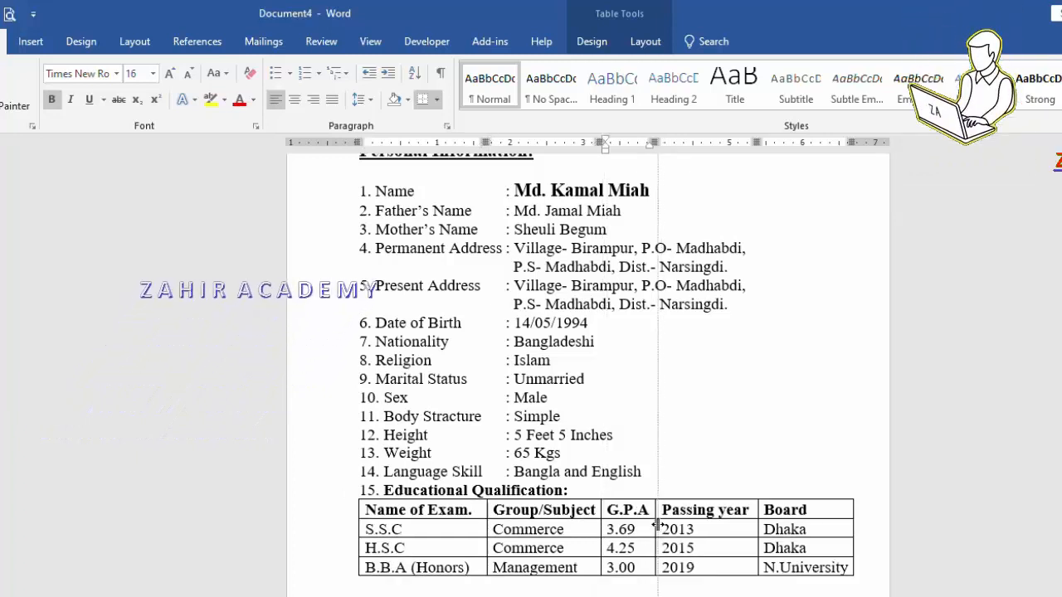
# Push the Date and signature line down below the education table with a blank line.
pyautogui.scroll(-1, 569, 544)
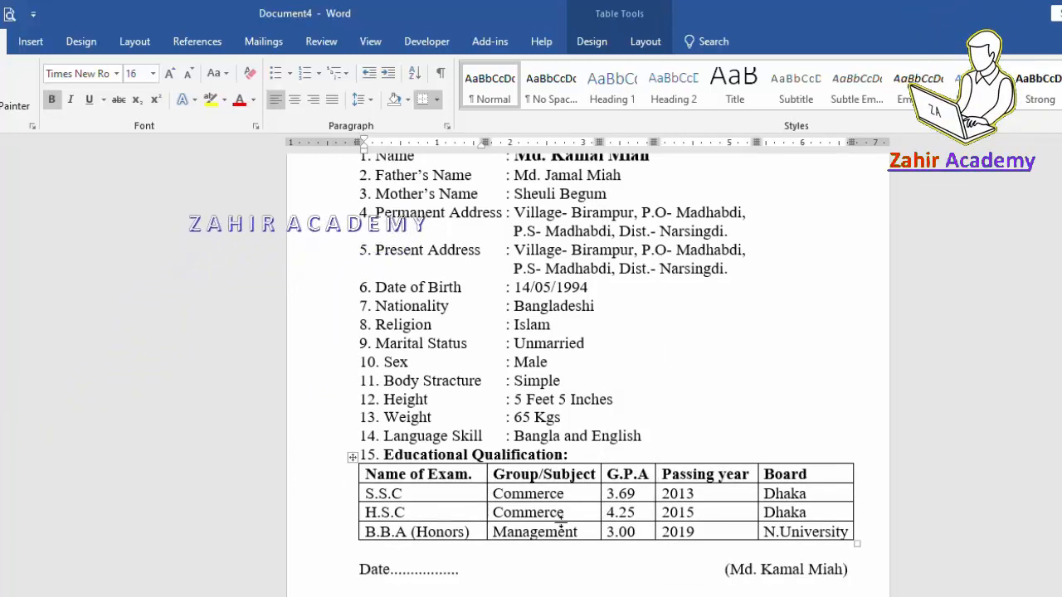
pyautogui.scroll(-2, 645, 506)
pyautogui.scroll(6, 644, 504)
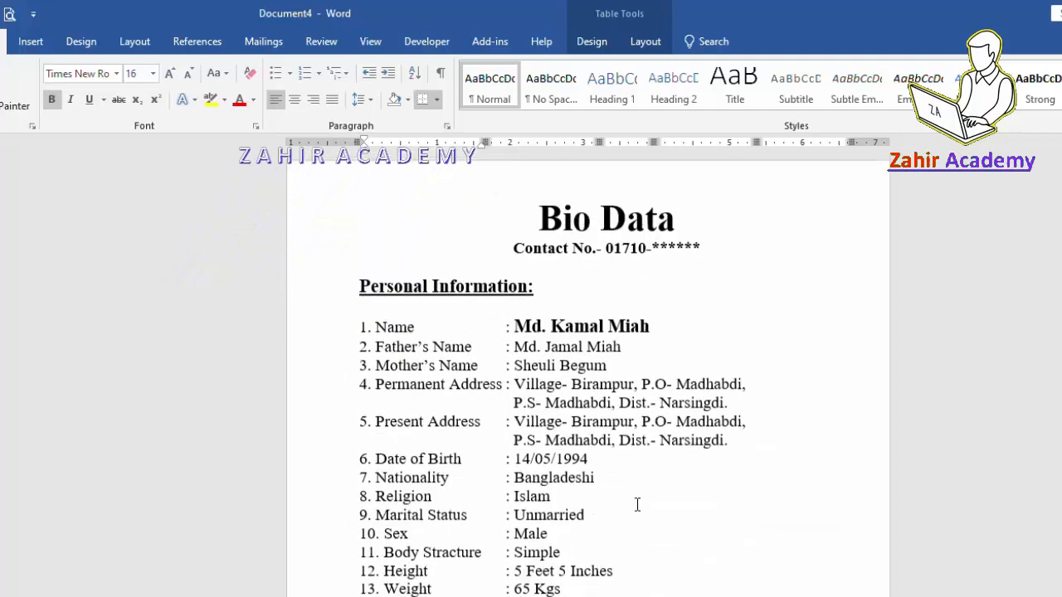
pyautogui.scroll(-7, 637, 504)
pyautogui.scroll(-1, 637, 503)
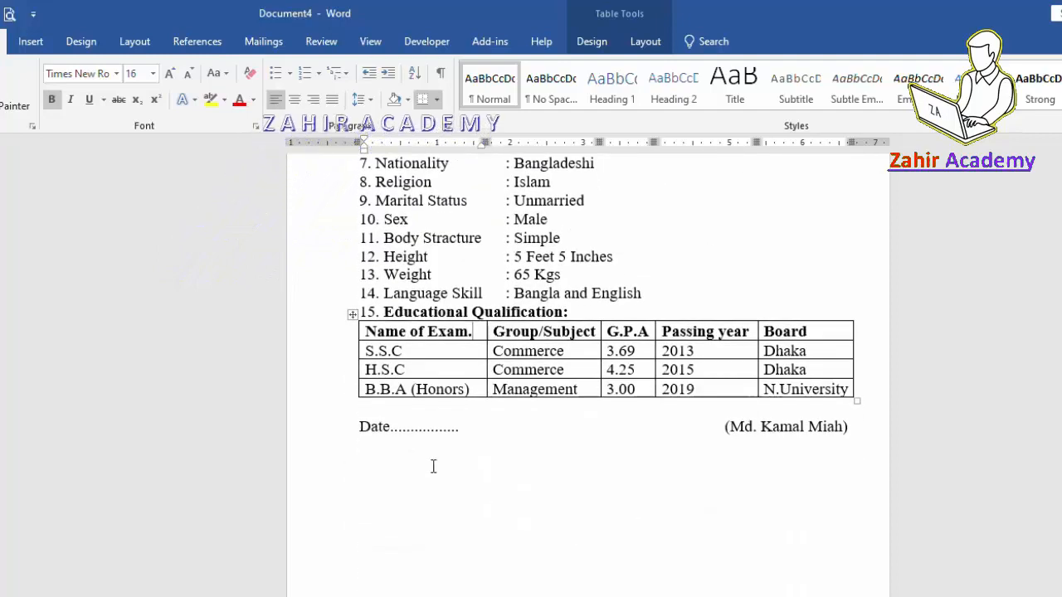
pyautogui.click(361, 426)
pyautogui.press('Return')
pyautogui.press('Return')
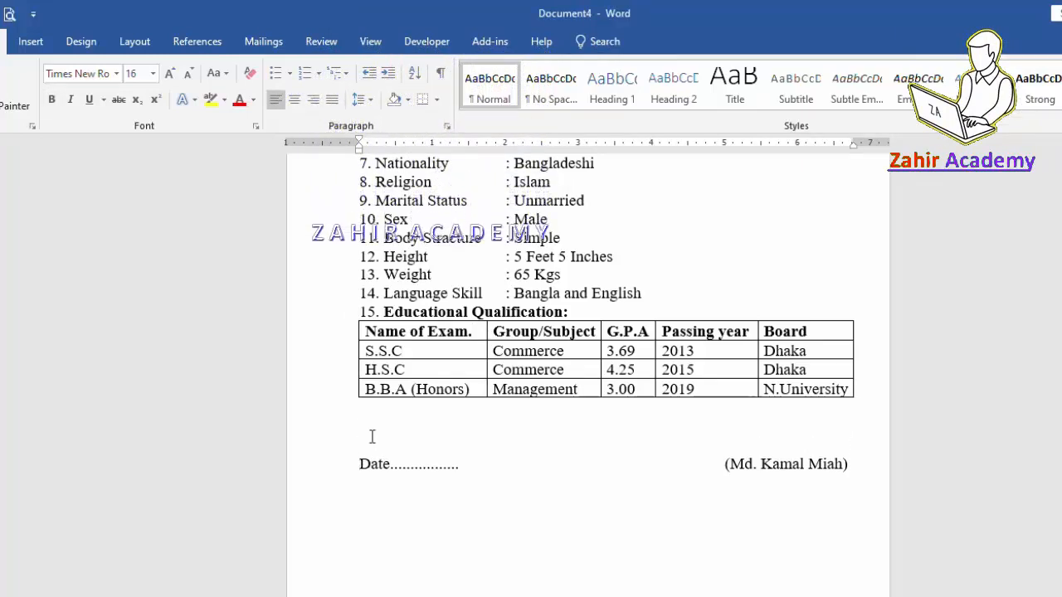
pyautogui.scroll(5, 374, 435)
pyautogui.scroll(-5, 381, 433)
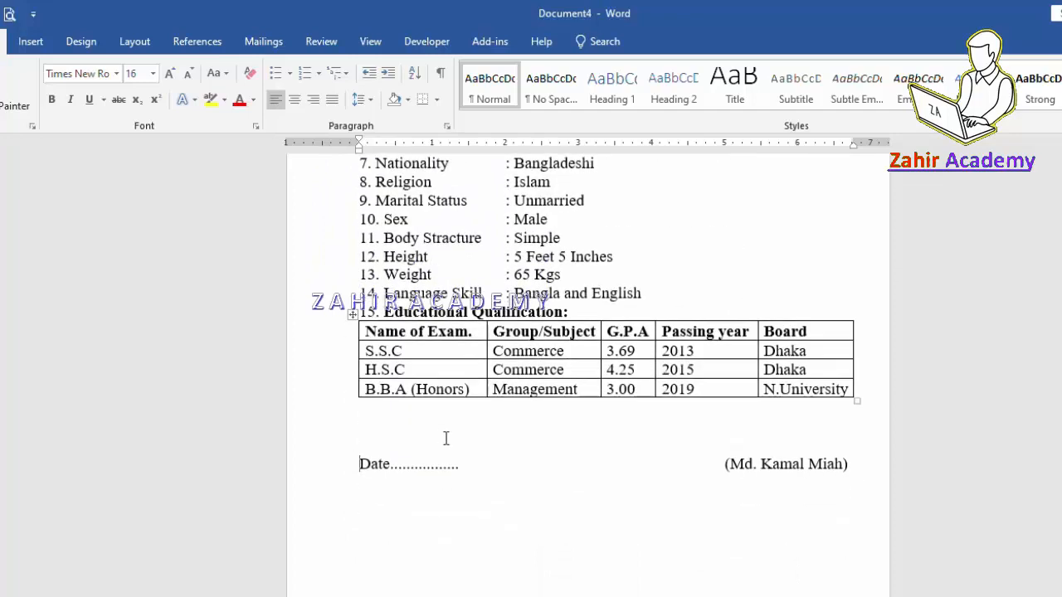
pyautogui.scroll(5, 446, 438)
pyautogui.scroll(-3, 451, 441)
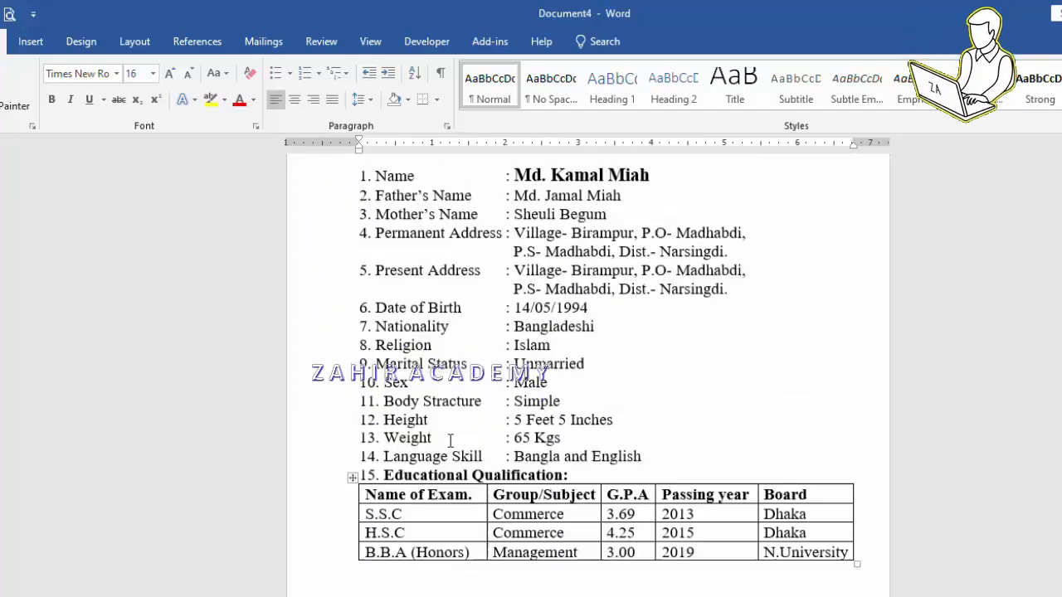
pyautogui.scroll(1, 451, 441)
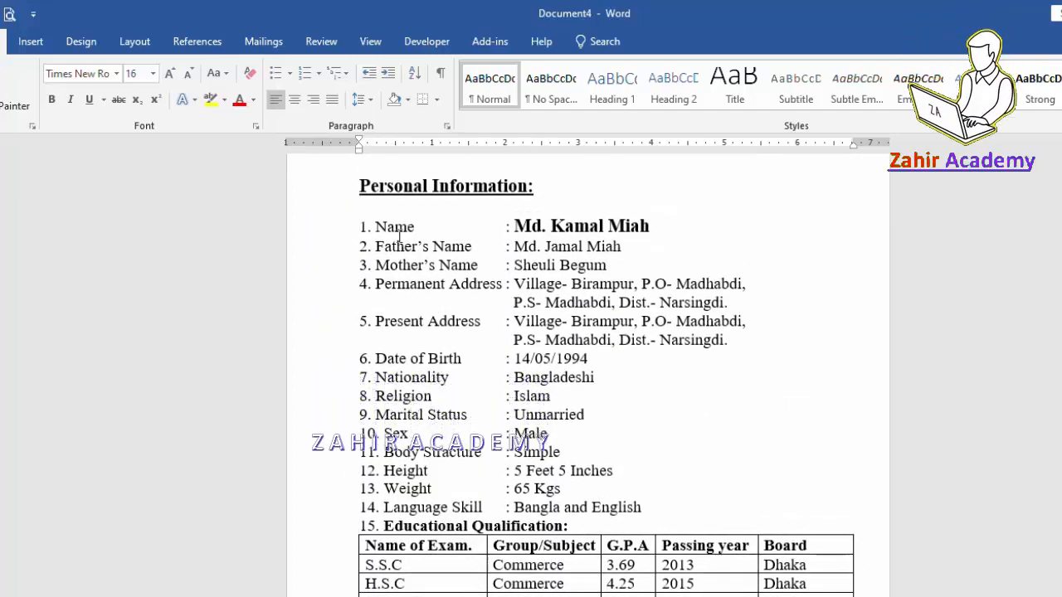
pyautogui.scroll(-4, 533, 514)
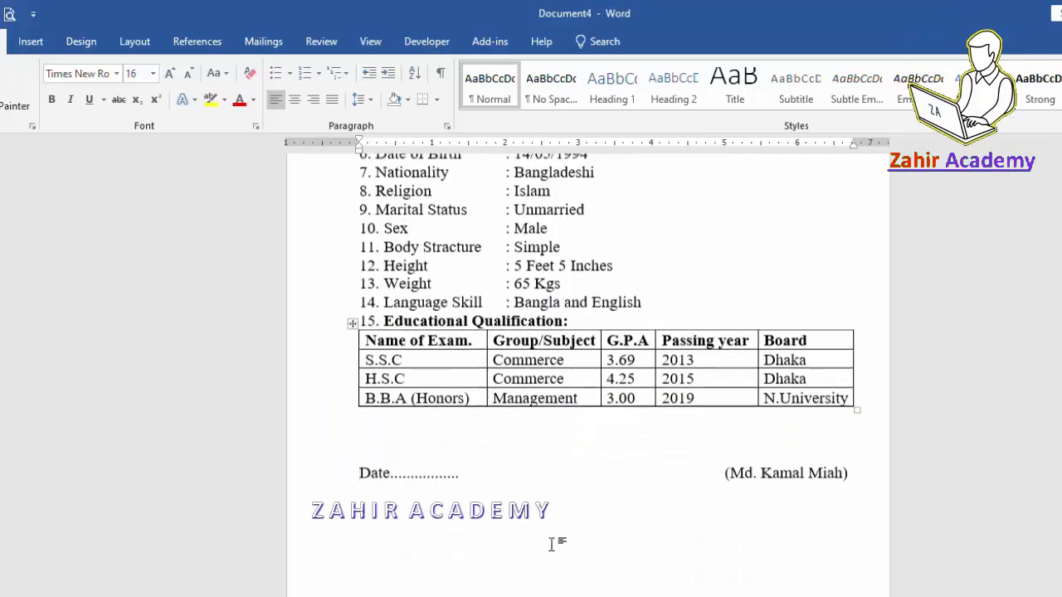
pyautogui.scroll(5, 528, 484)
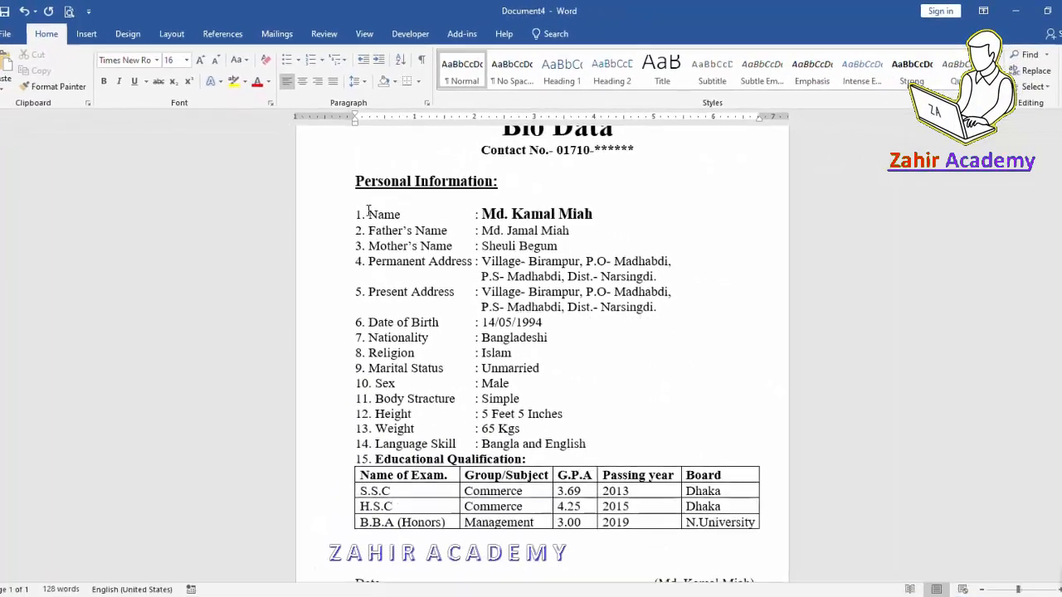
# Apply 1.5-line spacing to details items 1–14, Name through Language Skill, via the Paragraph dialog.
pyautogui.moveTo(373, 243); pyautogui.dragTo(650, 502)
pyautogui.moveTo(602, 423); pyautogui.dragTo(602, 424)
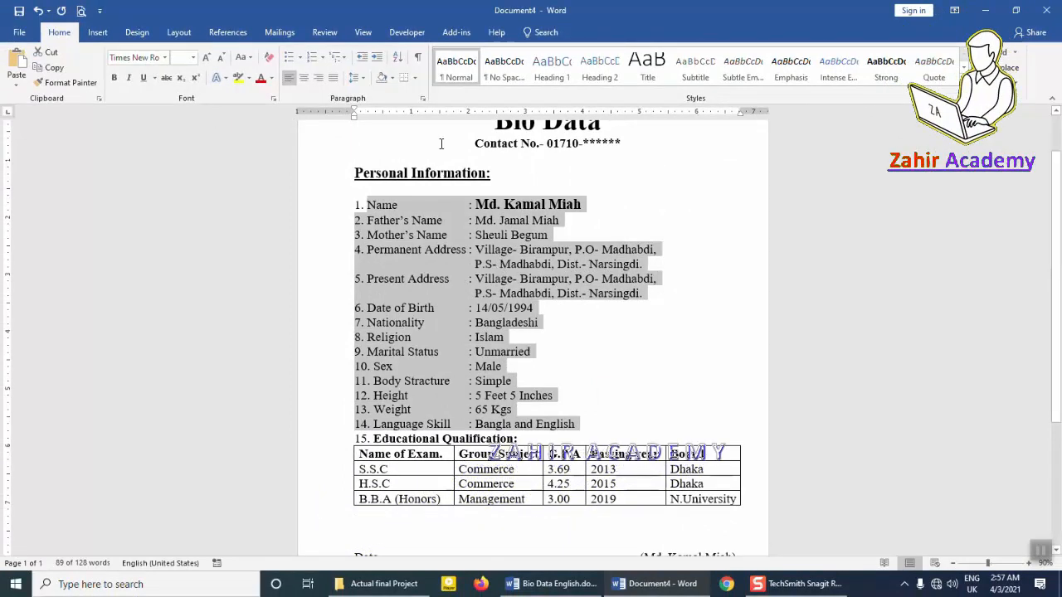
pyautogui.click(423, 98)
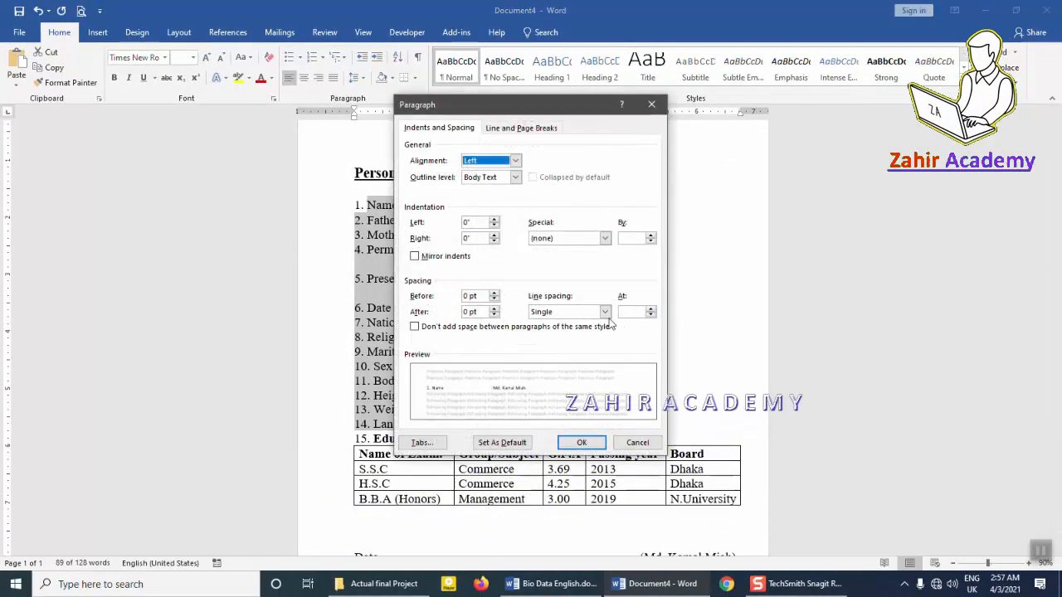
pyautogui.click(605, 312)
pyautogui.click(567, 332)
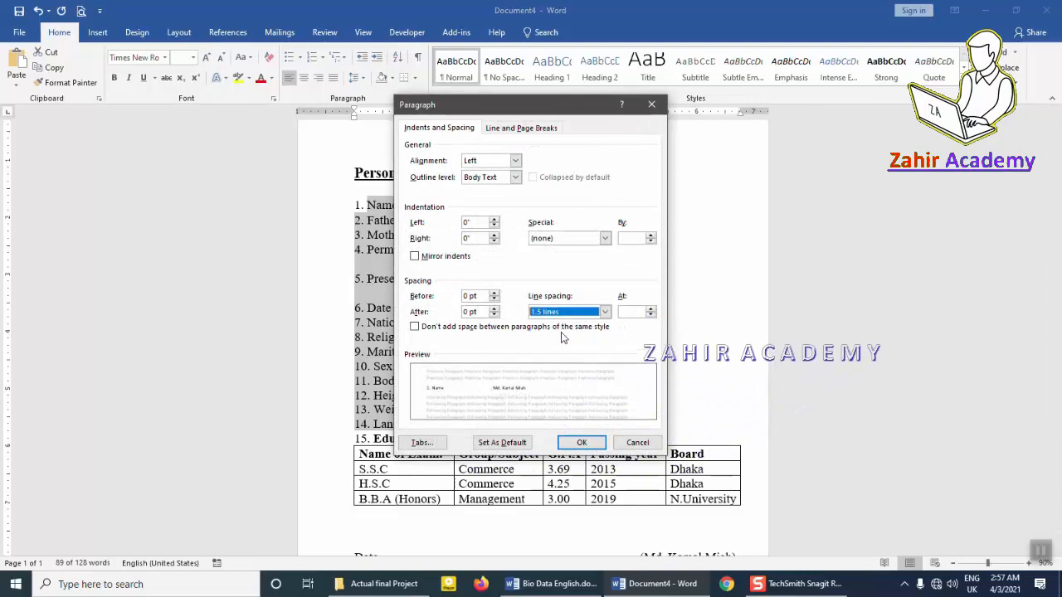
pyautogui.click(579, 440)
pyautogui.scroll(-3, 554, 387)
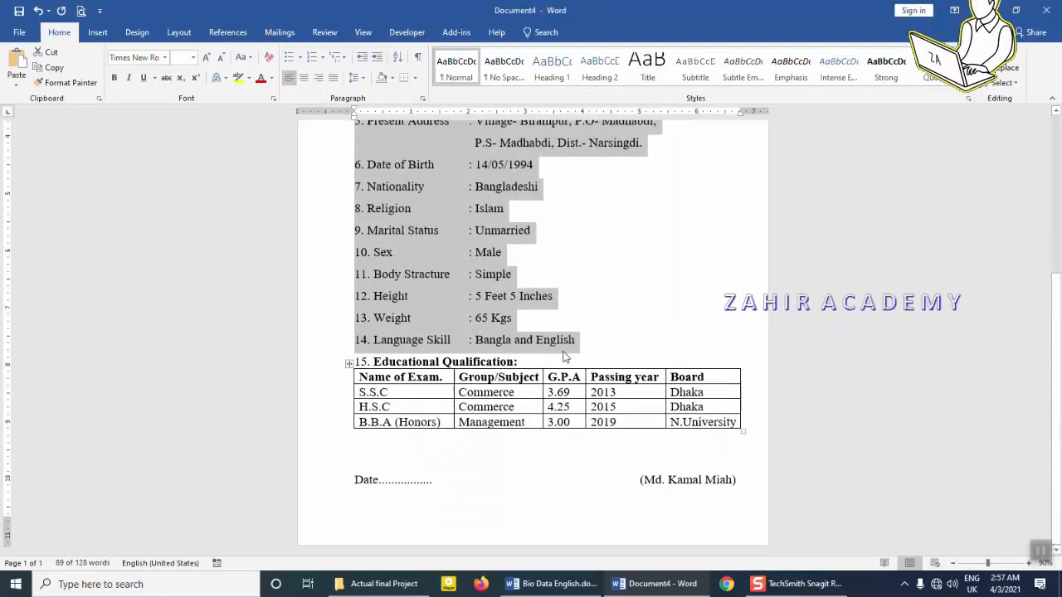
pyautogui.click(543, 277)
# Make the signature name beside the Date line bold.
pyautogui.scroll(5, 543, 277)
pyautogui.scroll(-5, 543, 277)
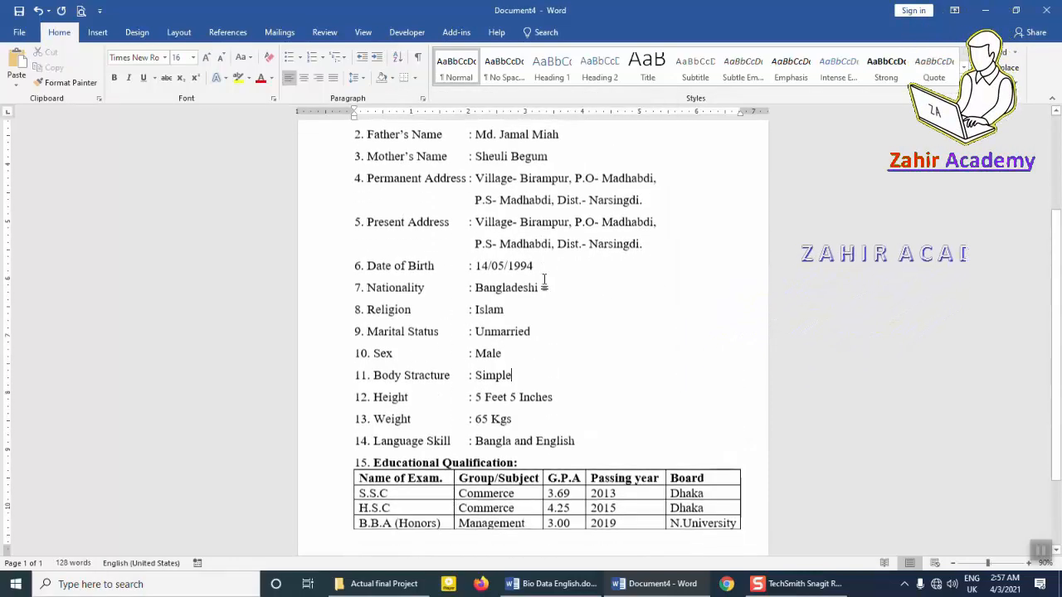
pyautogui.scroll(3, 552, 300)
pyautogui.scroll(-3, 553, 300)
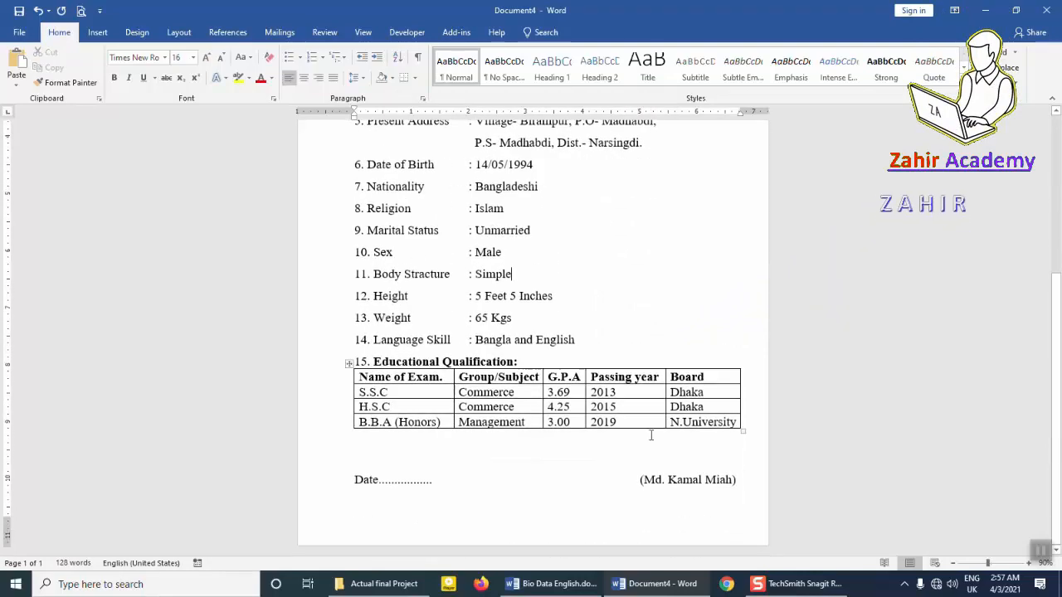
pyautogui.click(720, 479)
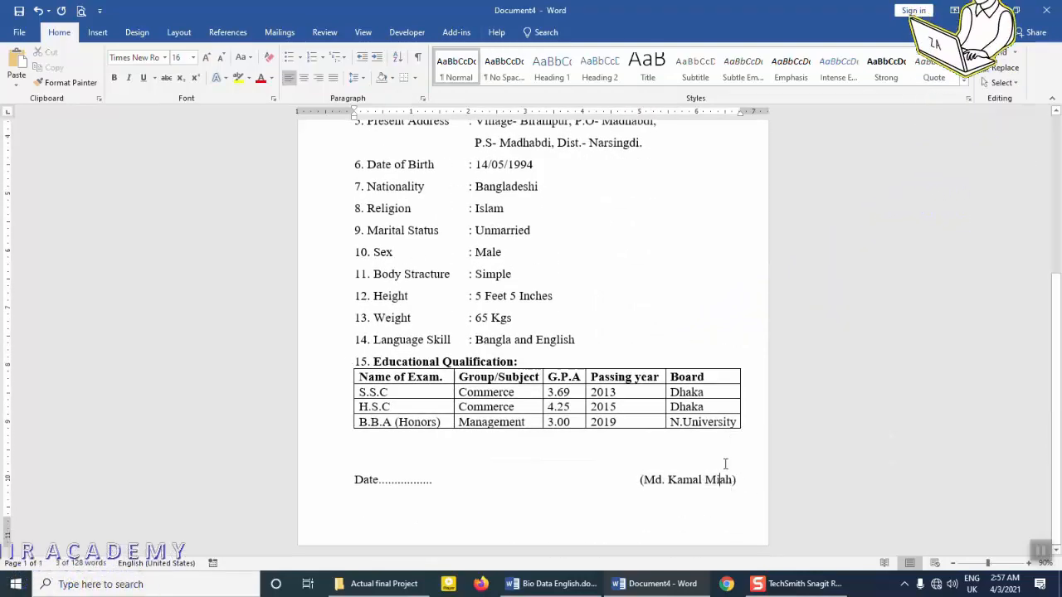
pyautogui.moveTo(736, 479); pyautogui.dragTo(638, 479)
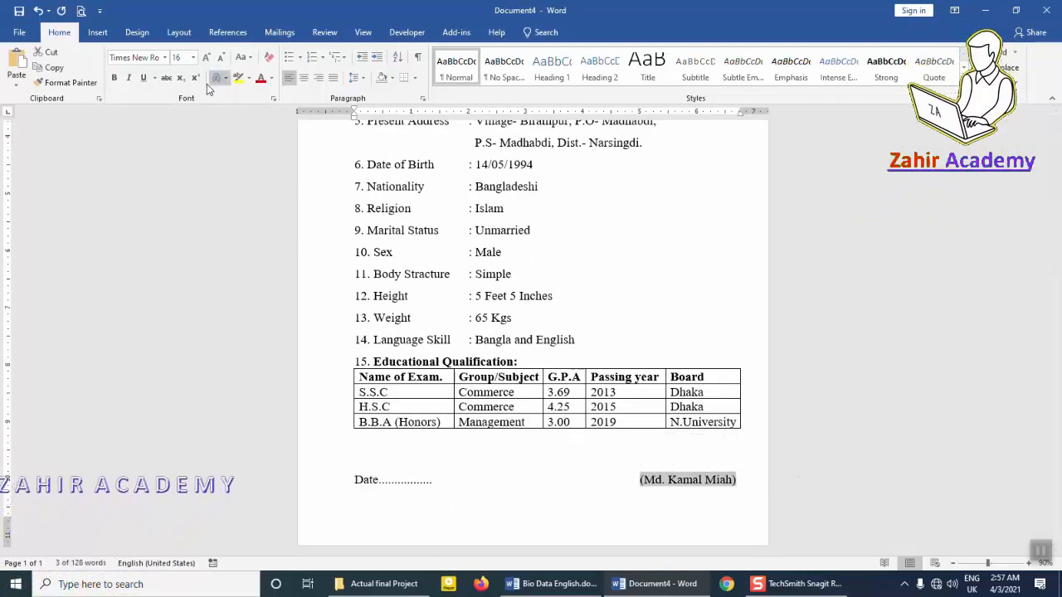
pyautogui.click(115, 78)
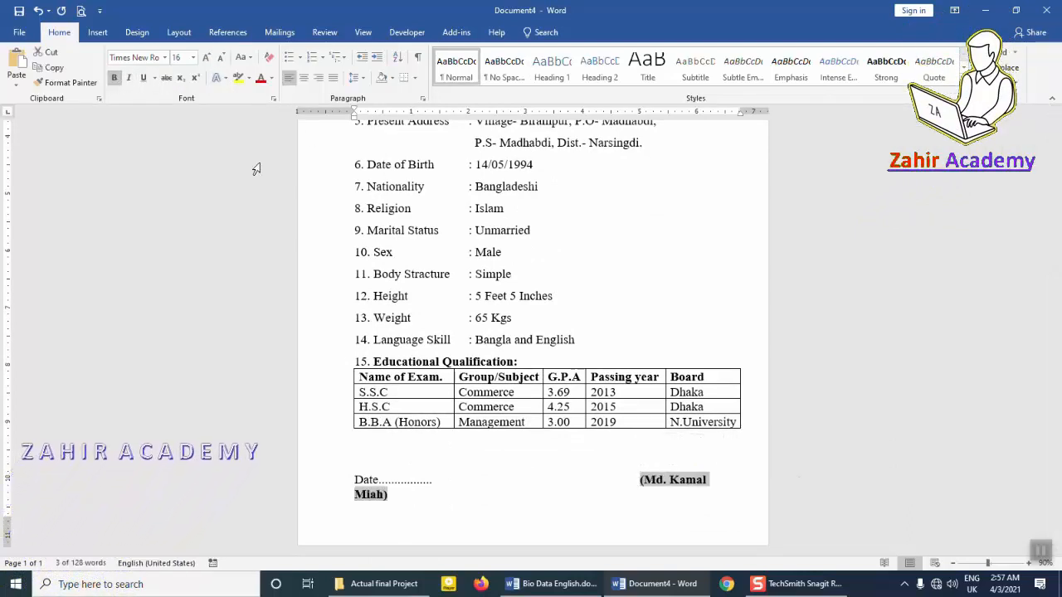
# Remove a tab before the signature so it stays on one line.
pyautogui.click(640, 481)
pyautogui.press('BackSpace')
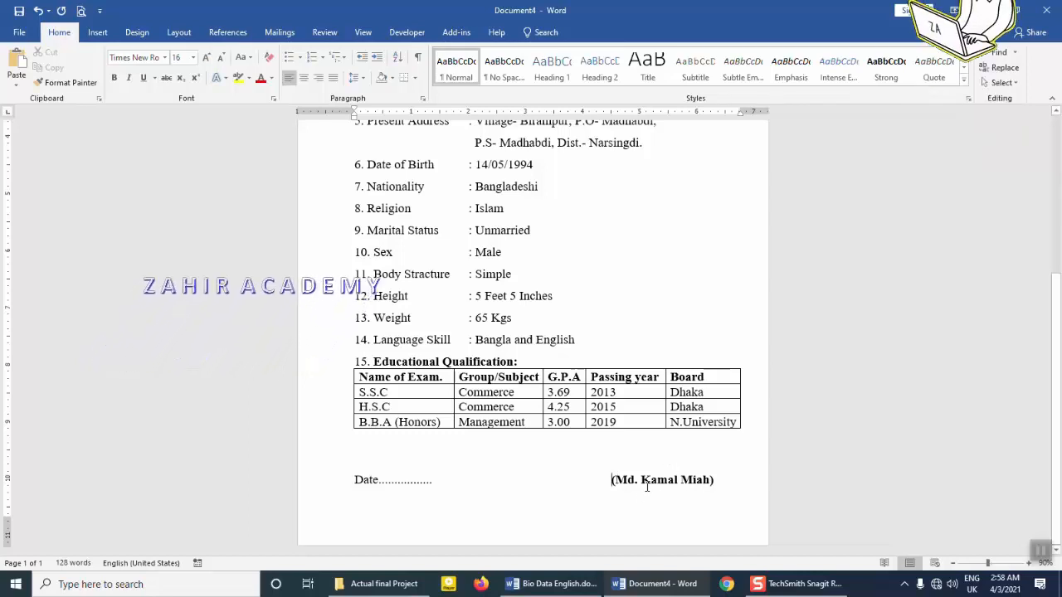
pyautogui.press('Tab')
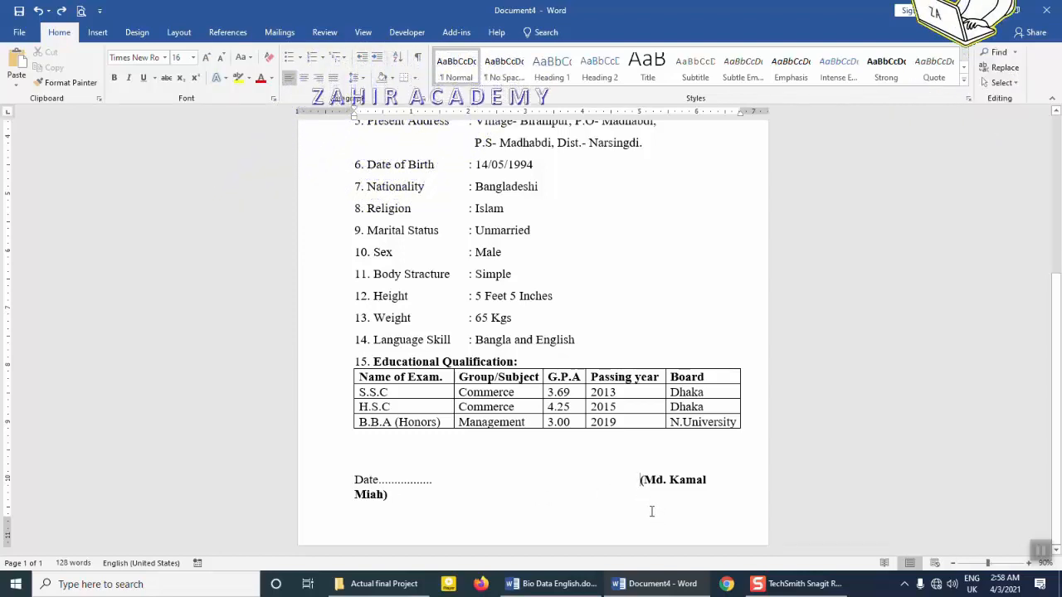
pyautogui.press('BackSpace')
# Select the whole education table and apply Align Center to all its cells.
pyautogui.scroll(-3, 644, 483)
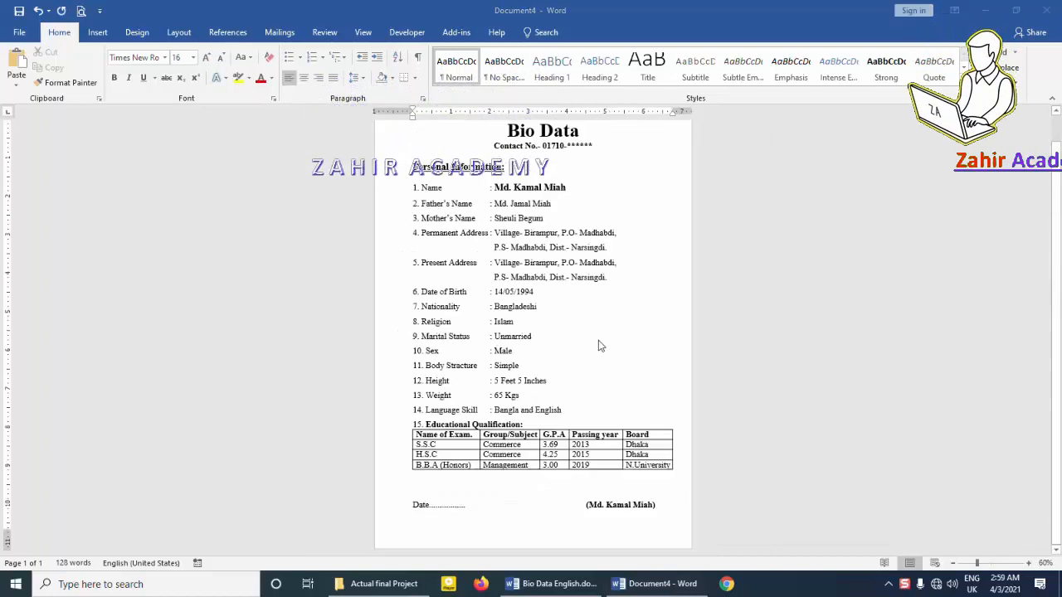
pyautogui.scroll(3, 609, 354)
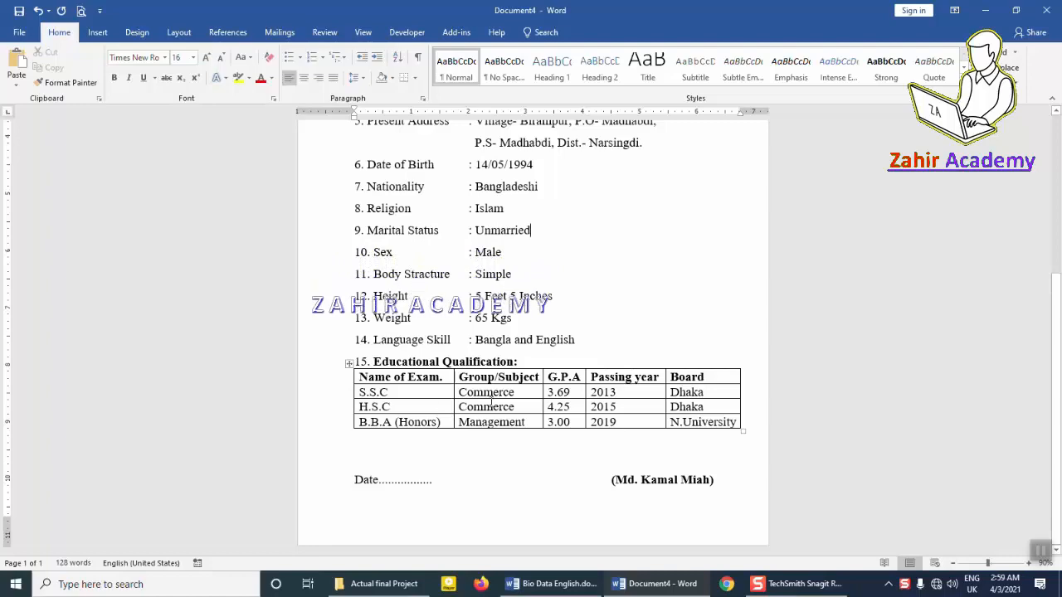
pyautogui.click(349, 363)
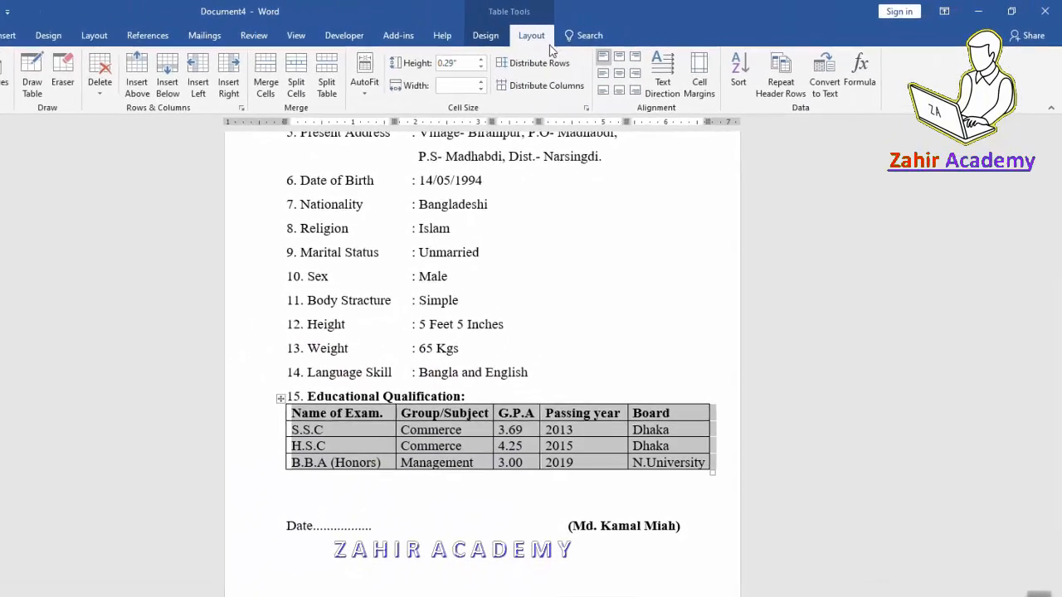
pyautogui.click(561, 83)
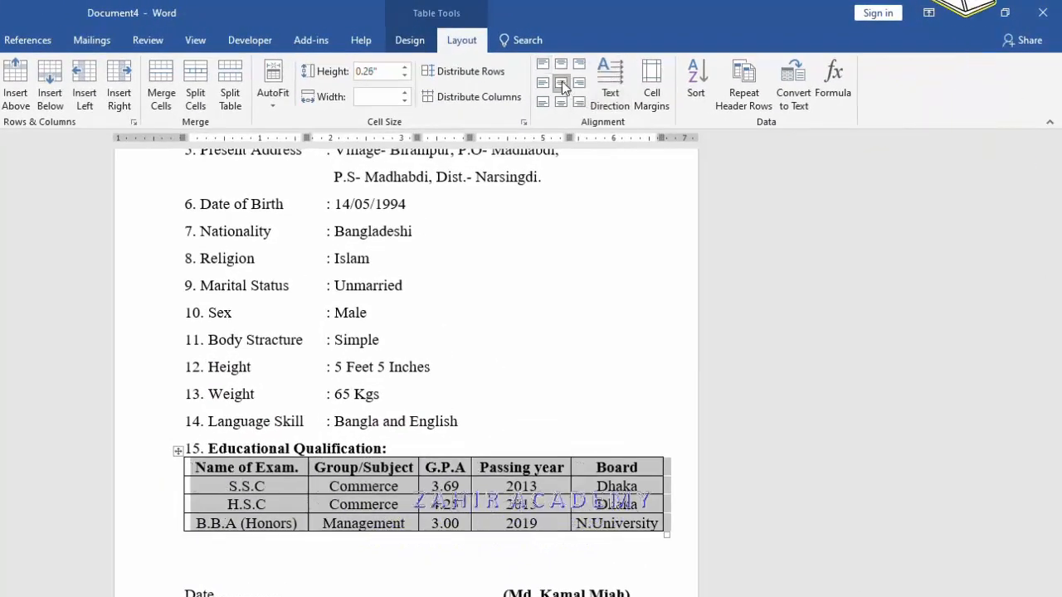
pyautogui.click(500, 487)
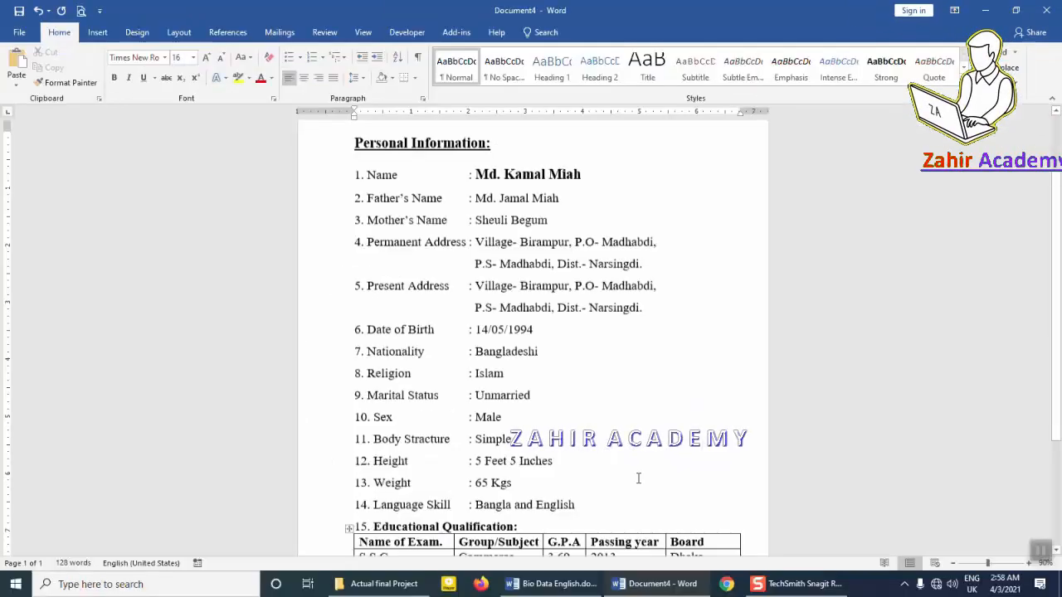
pyautogui.scroll(3, 639, 479)
pyautogui.scroll(-4, 639, 478)
pyautogui.scroll(-3, 639, 479)
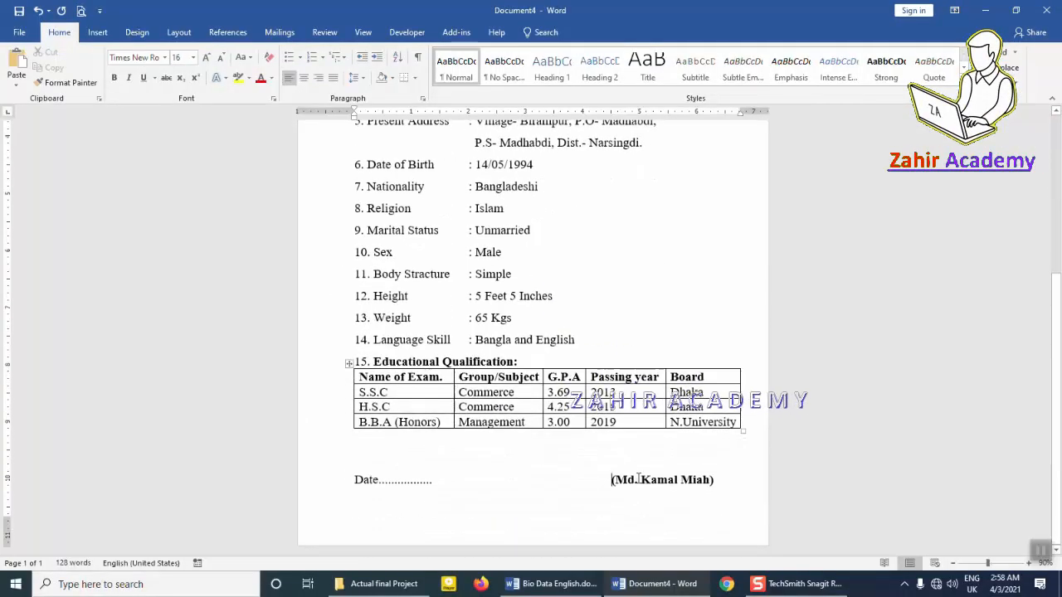
pyautogui.scroll(6, 639, 478)
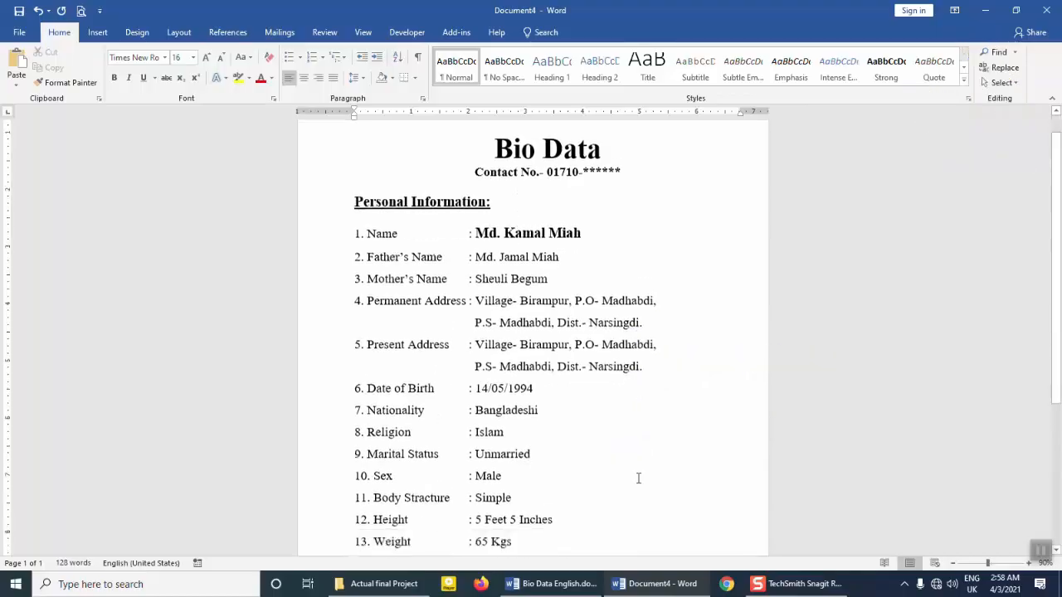